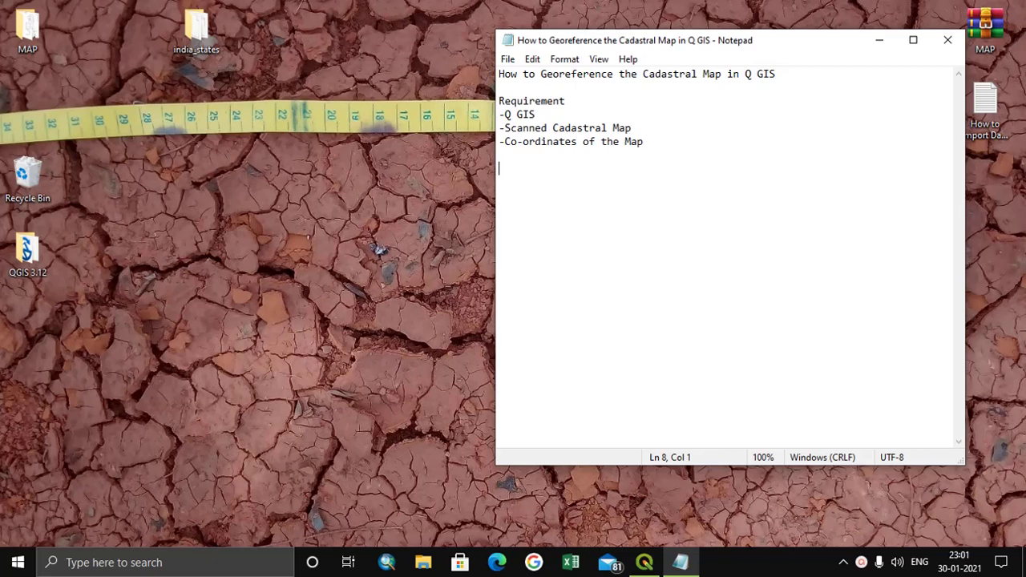
Open the MAP folder and view the scanned cadastral sheets SATHY-SaTk_22_Gundri_b2_1 and SATHY-SaTk_22_Gundri_b2_2, closing the viewer when done.
click(29, 28)
double_click(29, 28)
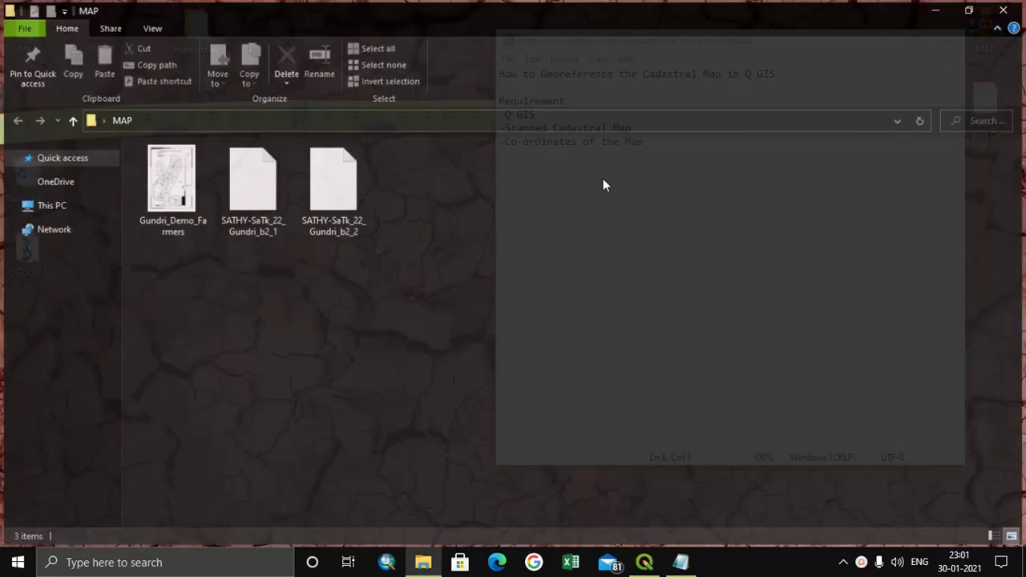
click(259, 222)
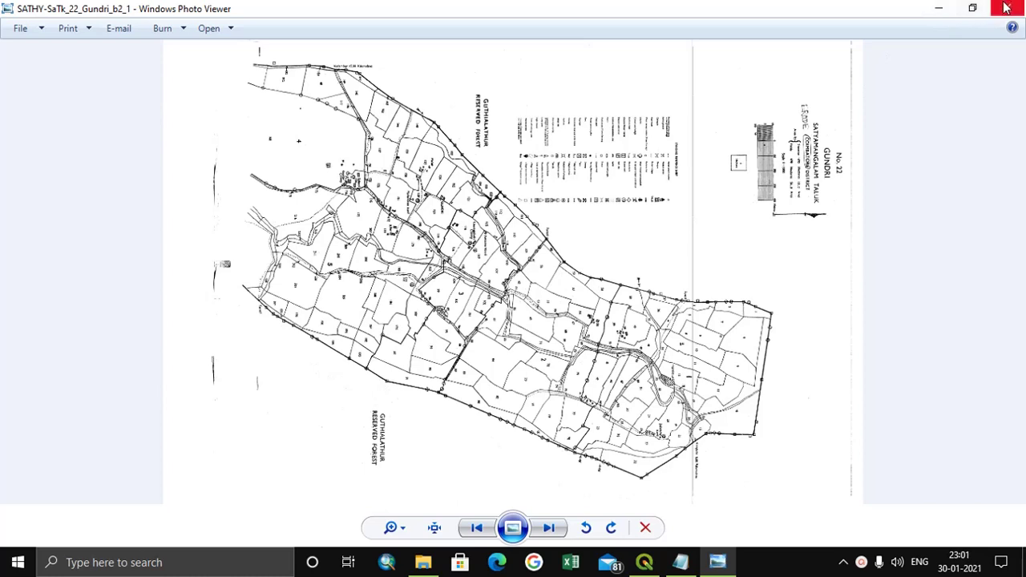
click(550, 530)
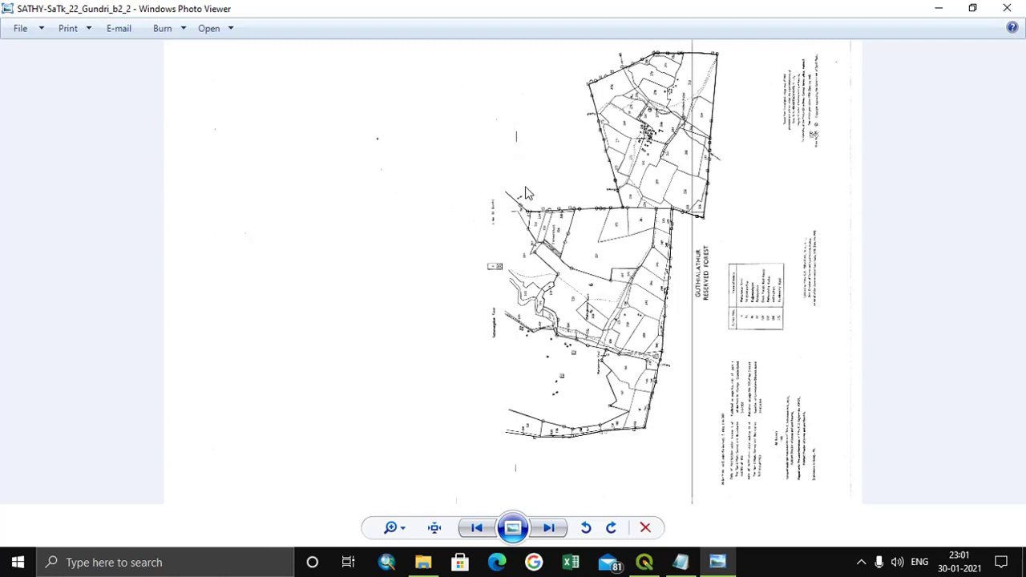
click(476, 528)
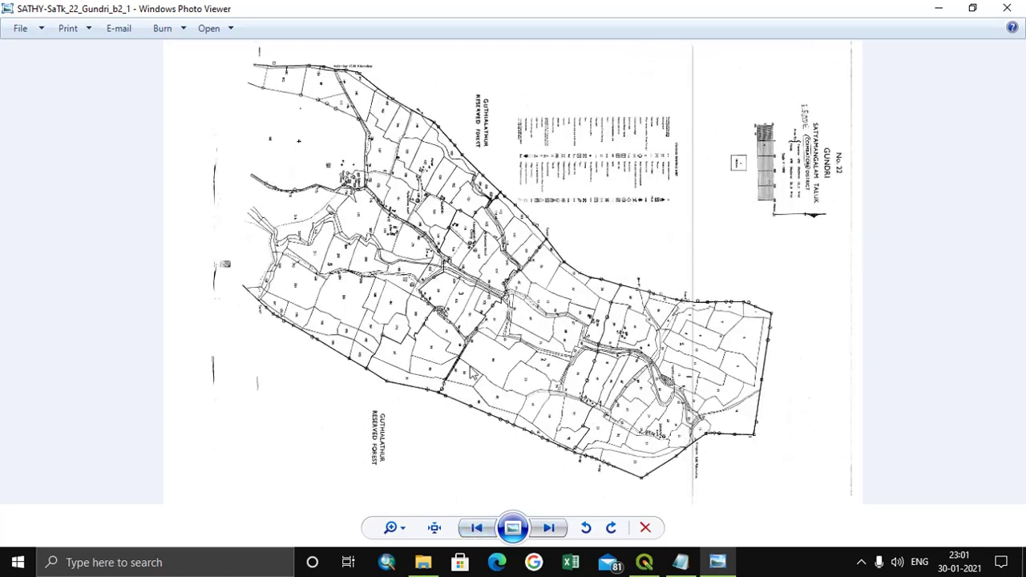
click(550, 527)
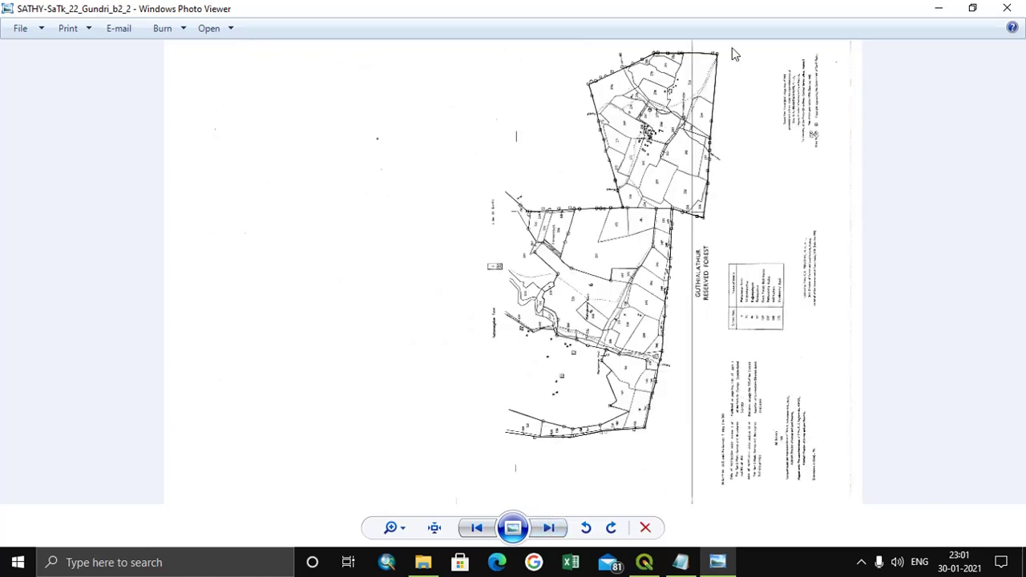
click(1012, 8)
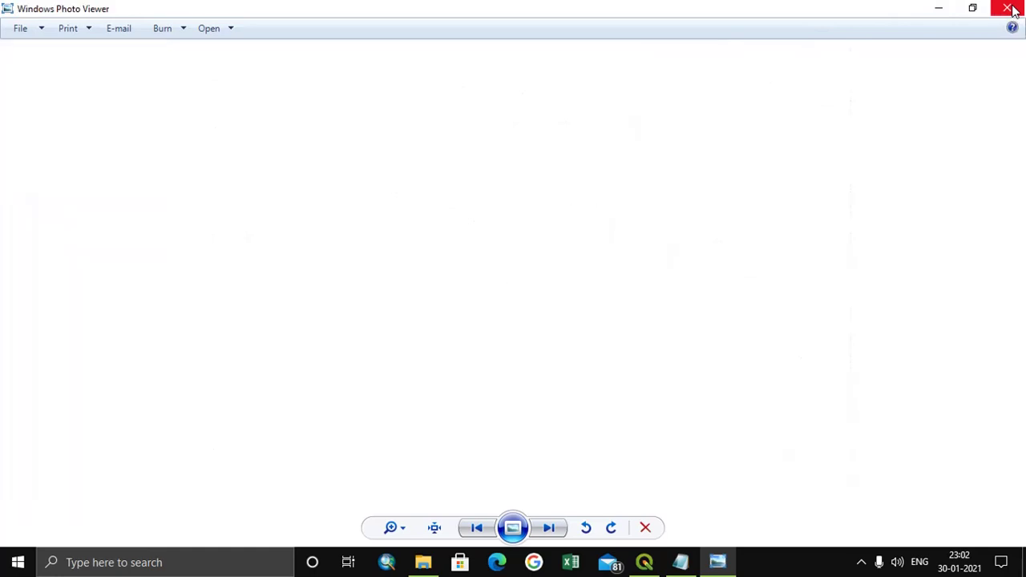
Switch to the Notepad requirements note and highlight the scanned cadastral map and map co-ordinates entries.
click(681, 562)
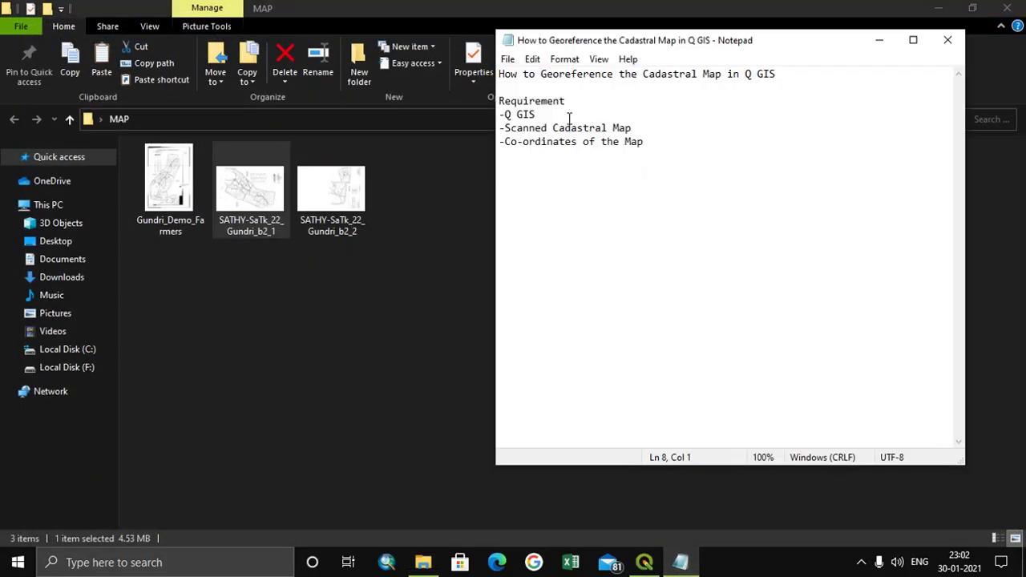
drag(619, 128, 529, 120)
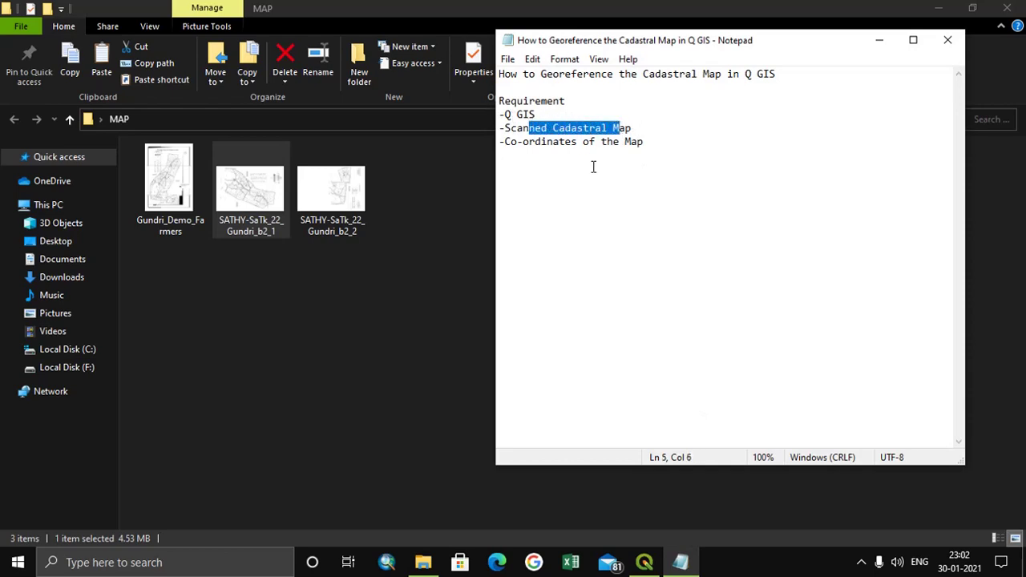
drag(648, 142, 511, 147)
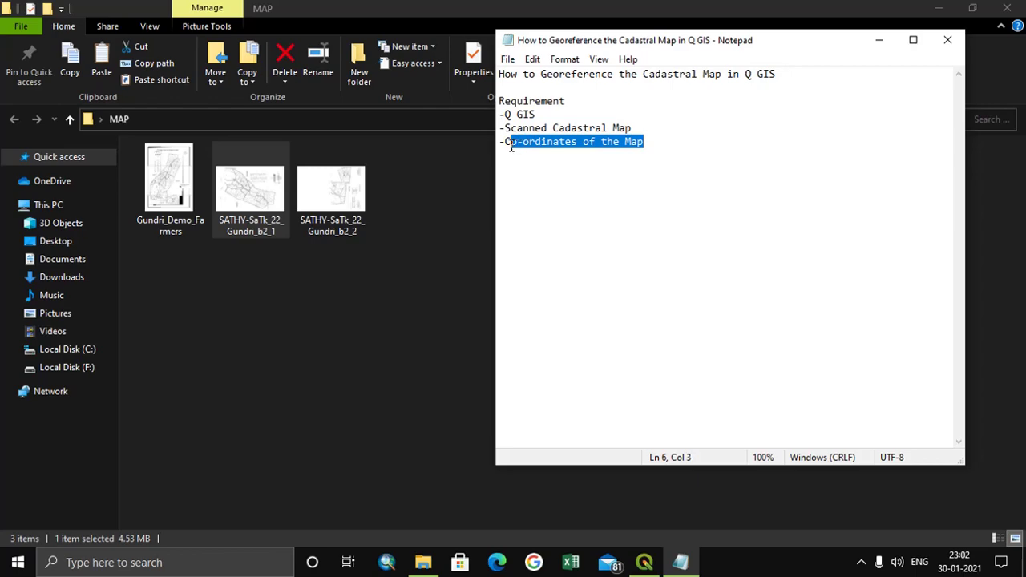
Inspect the scanned sheet SATHY-SaTk_22_Gundri_b2_1 again for co-ordinates and close the image.
click(250, 205)
double_click(250, 205)
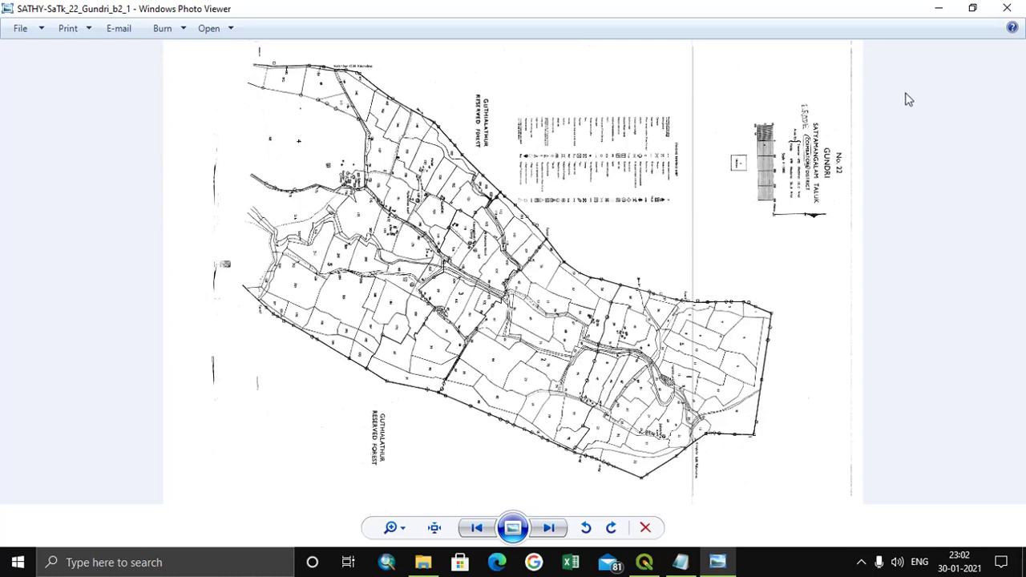
click(1007, 8)
Launch Google Earth Pro and dismiss its start-up tips.
click(18, 563)
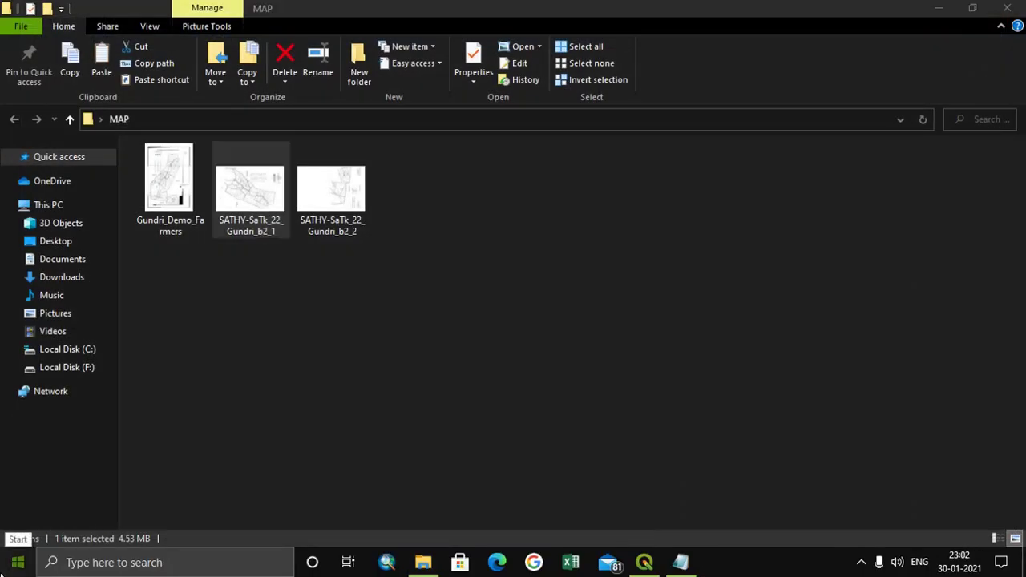
scroll(136, 264, down, 5)
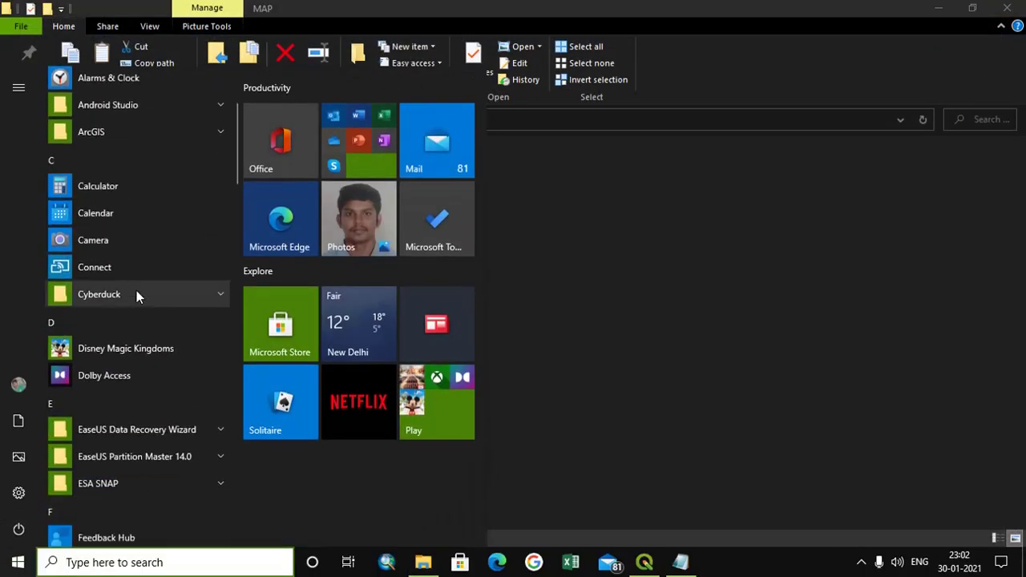
scroll(138, 302, down, 4)
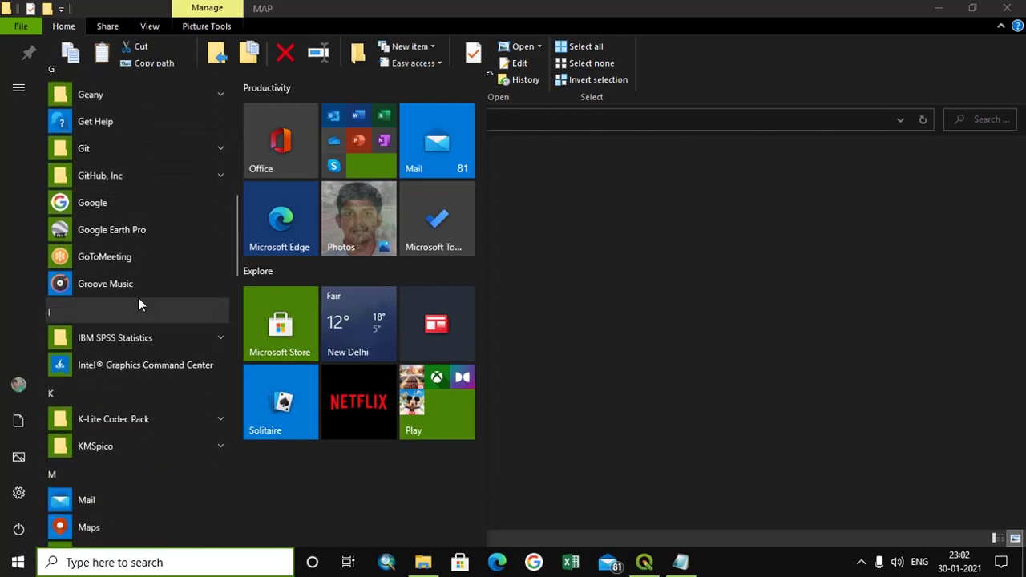
click(150, 226)
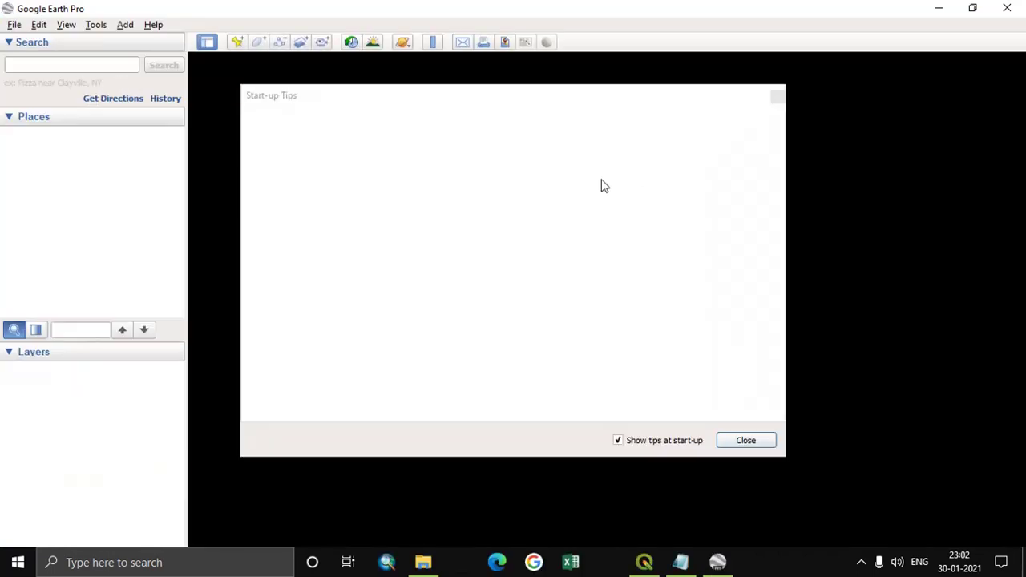
click(747, 441)
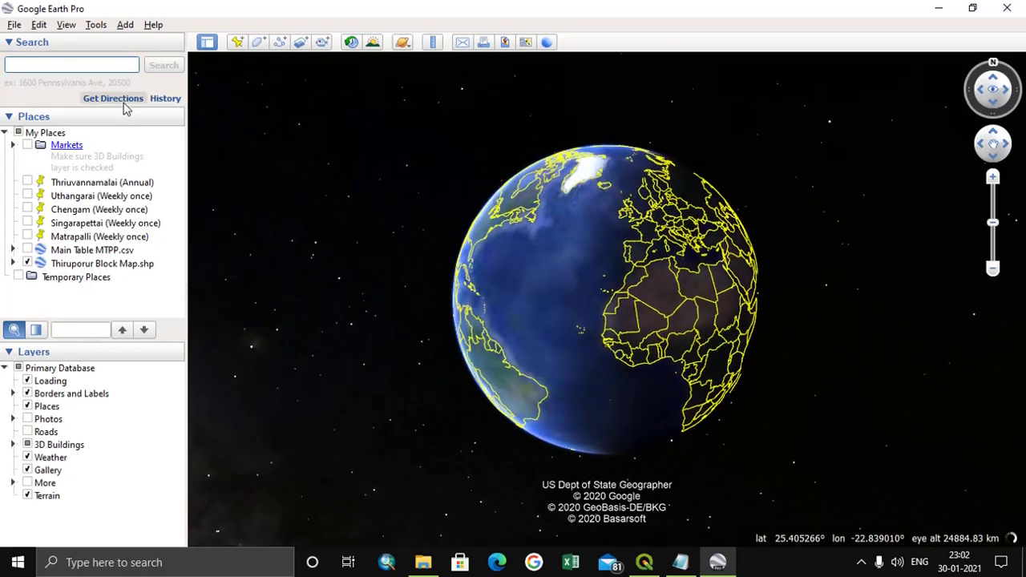
Search for "gundri" and bring the whole village into view.
text(gundri)
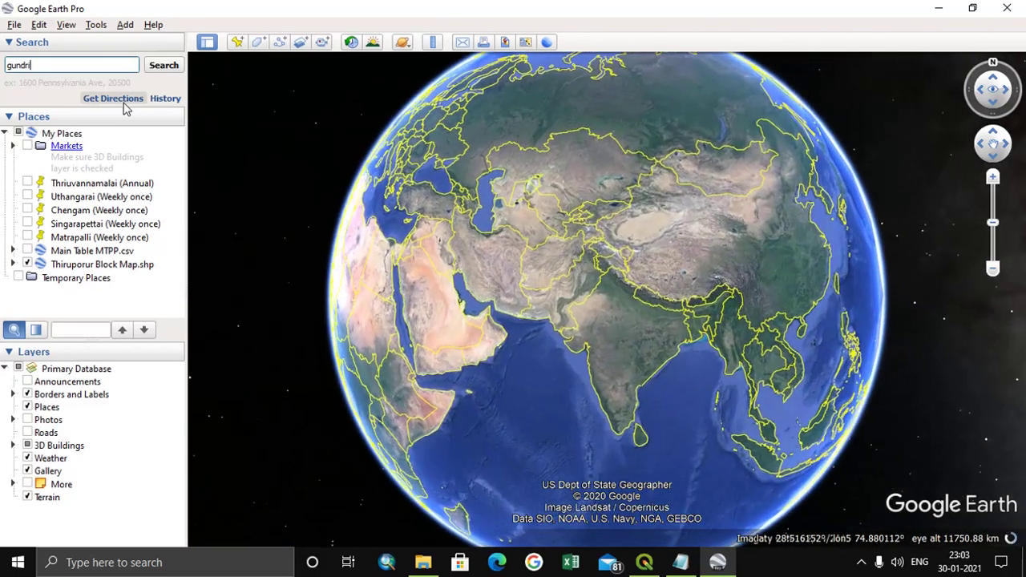
key(Return)
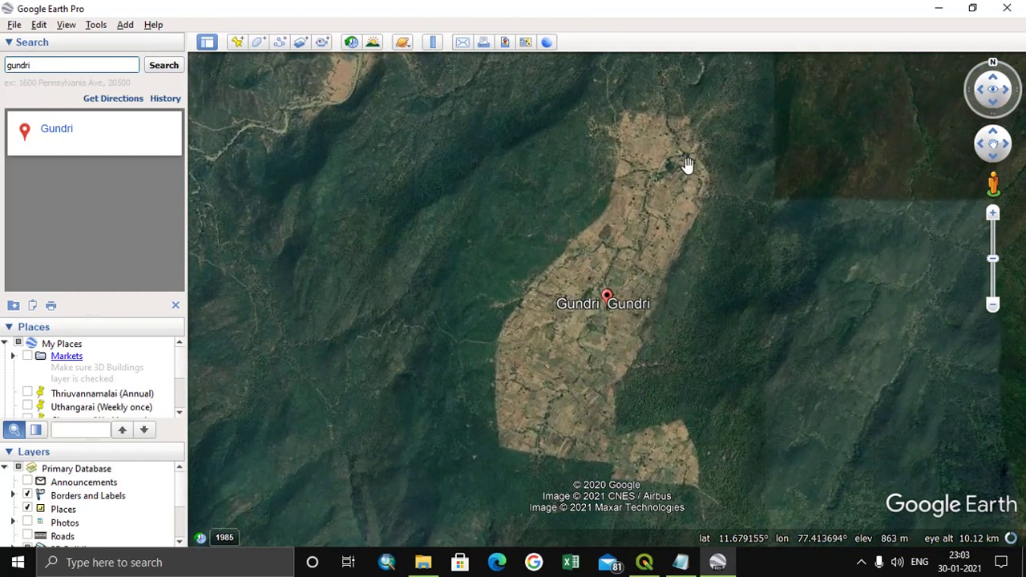
drag(653, 158, 615, 172)
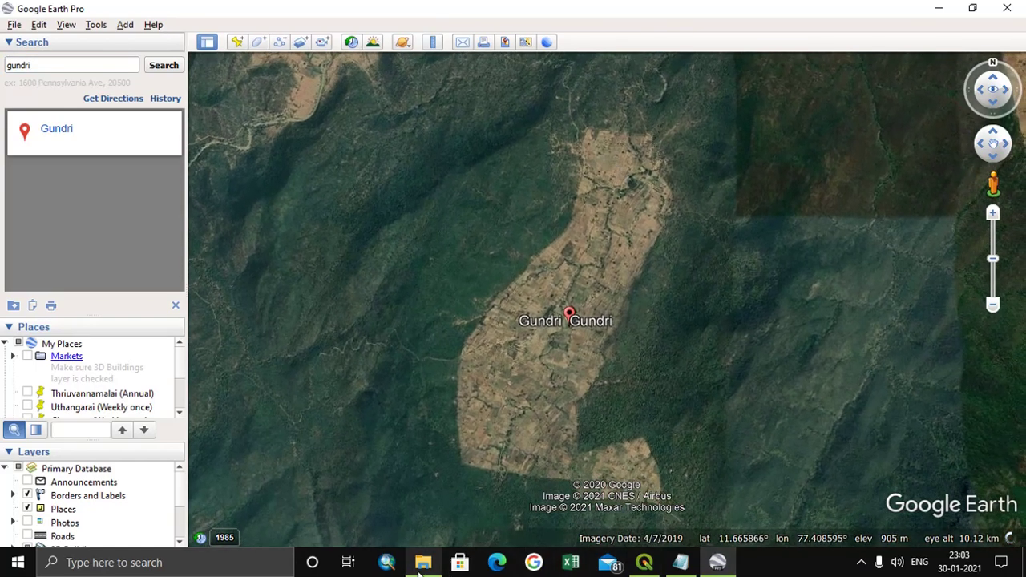
Open the scanned sheet SATHY-SaTk_22_Gundri_b2_1 and compare its village outline with the Google Earth imagery of Gundri.
click(424, 562)
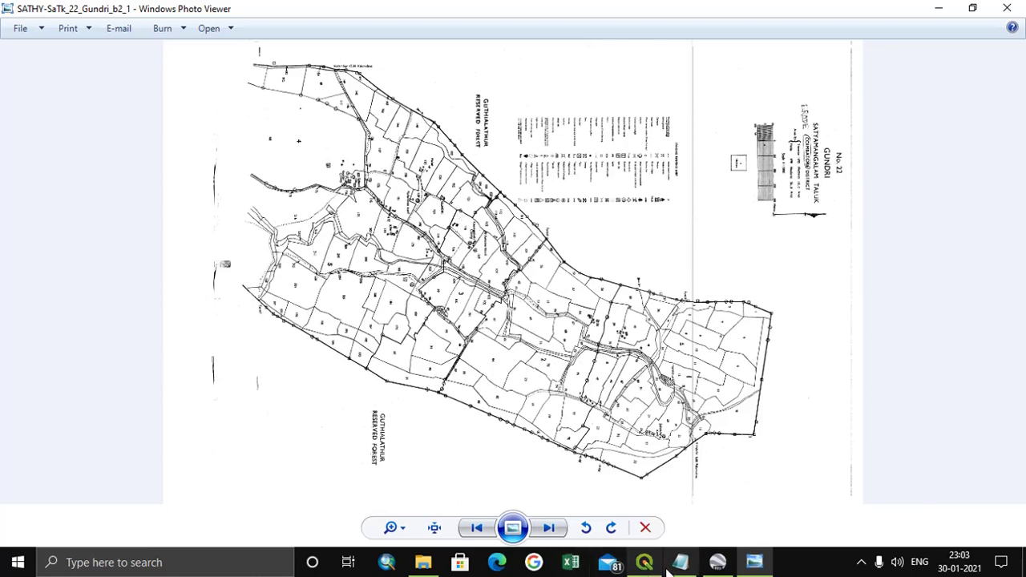
click(717, 563)
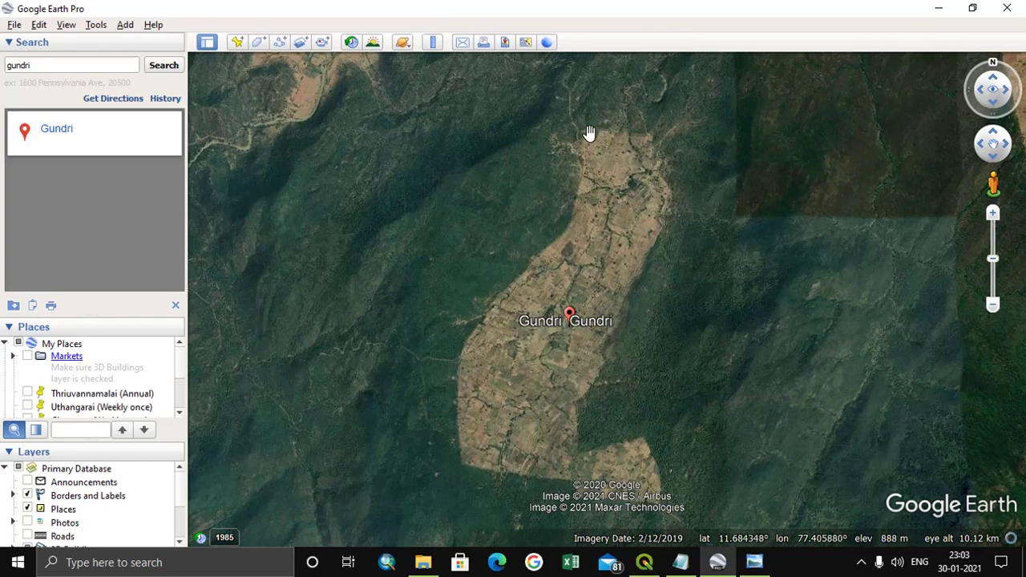
drag(591, 142, 597, 170)
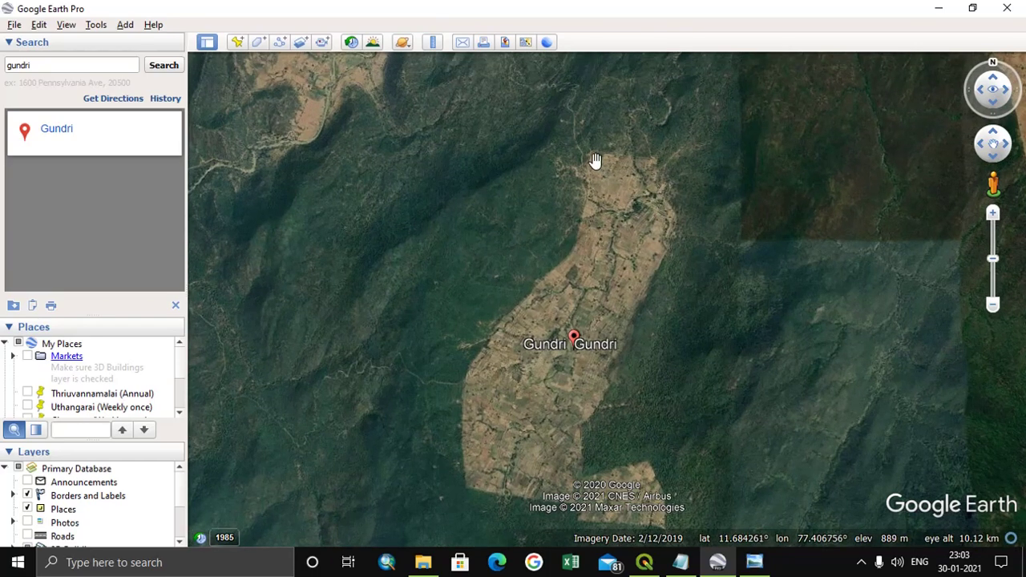
scroll(595, 162, up, 3)
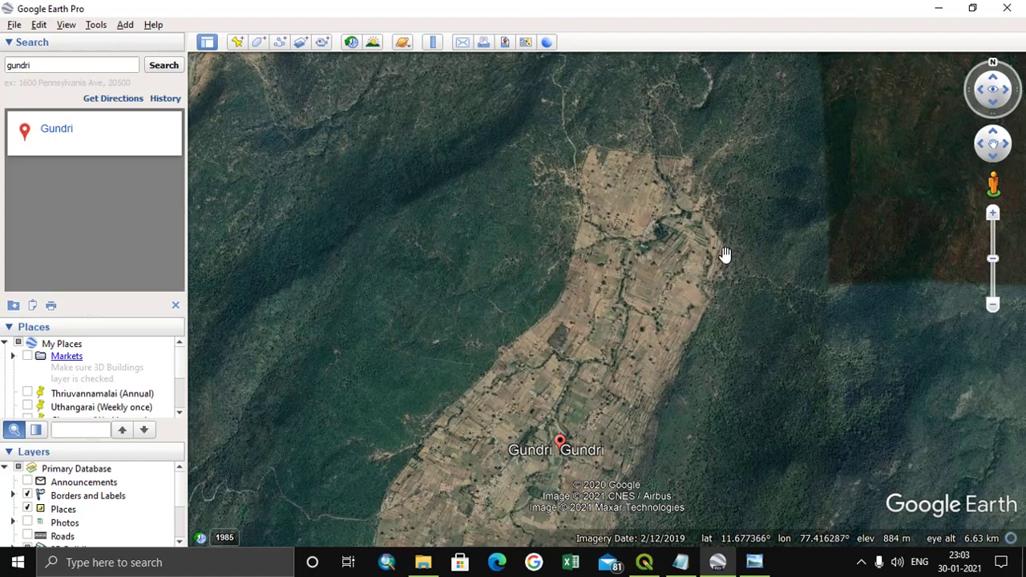
drag(680, 309, 714, 213)
drag(678, 344, 733, 208)
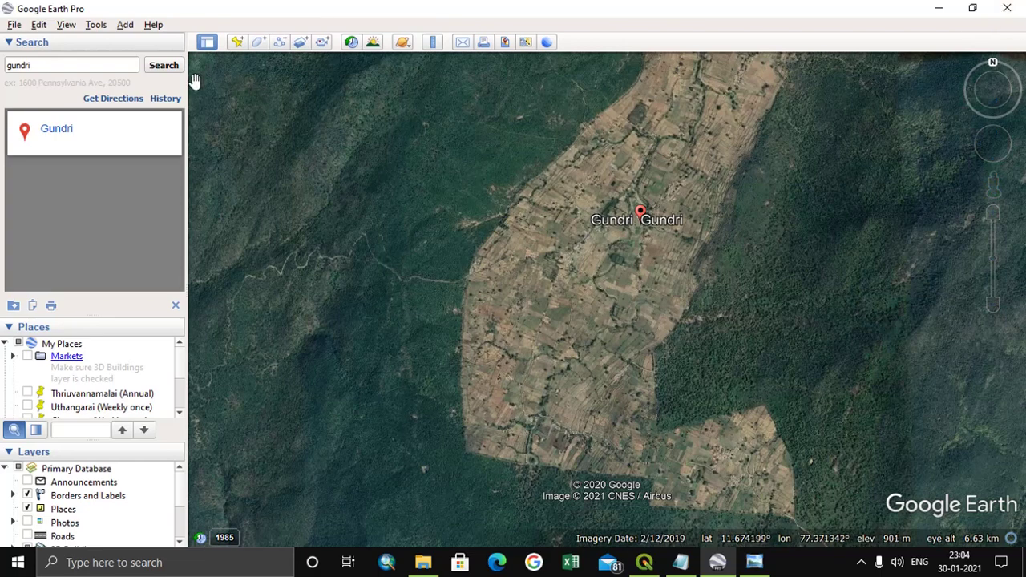
Read the coordinates at Gundri's eastern edge and northern corners with a temporary placemark, discard it, and close Google Earth and the image viewer.
click(237, 42)
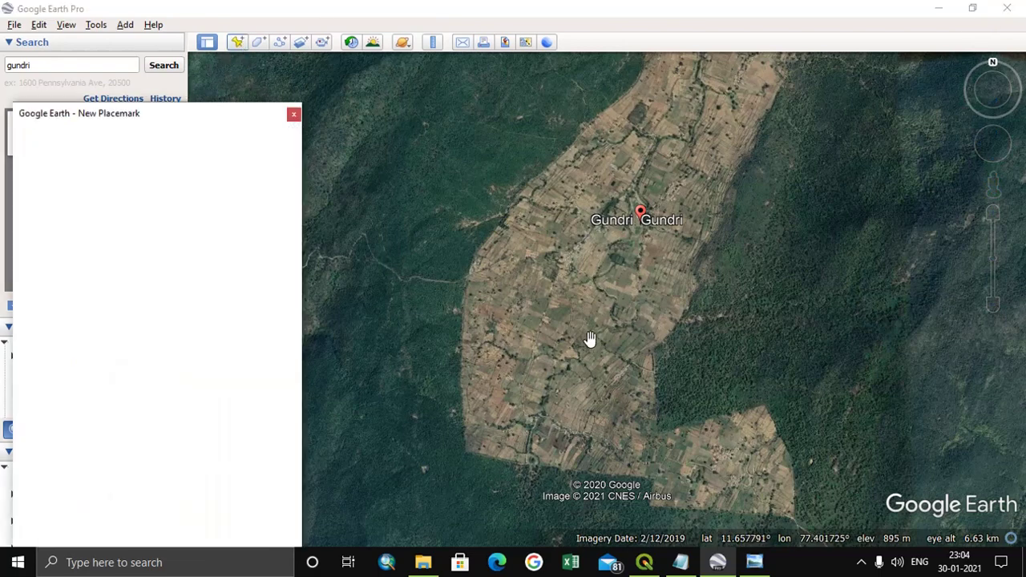
drag(624, 303, 658, 359)
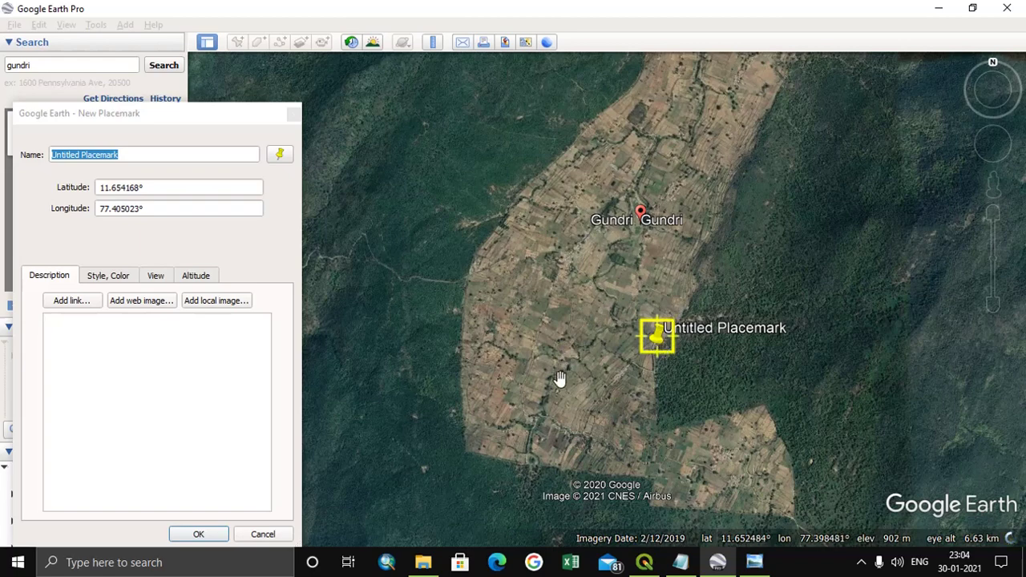
scroll(561, 373, down, 3)
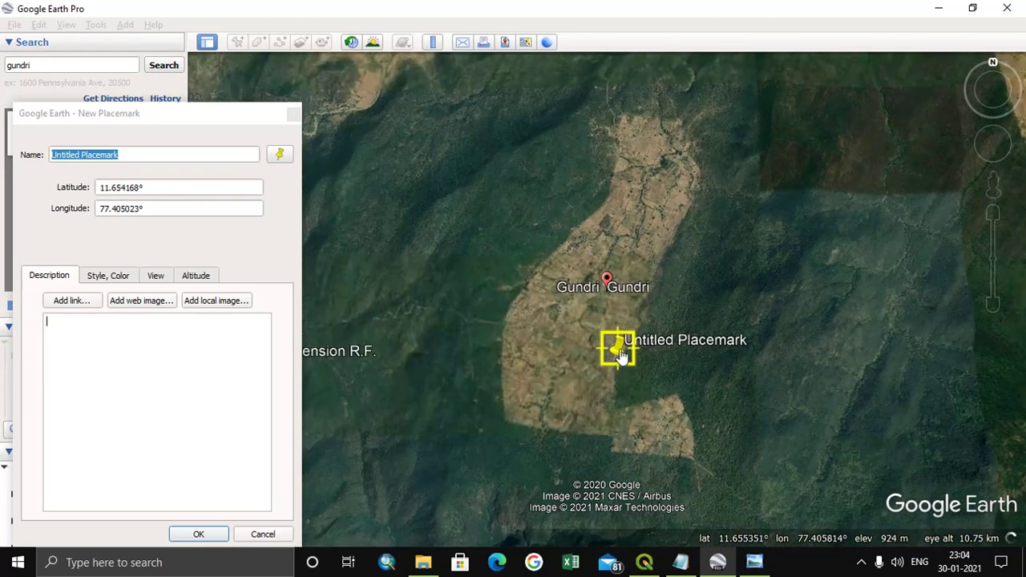
drag(621, 355, 681, 133)
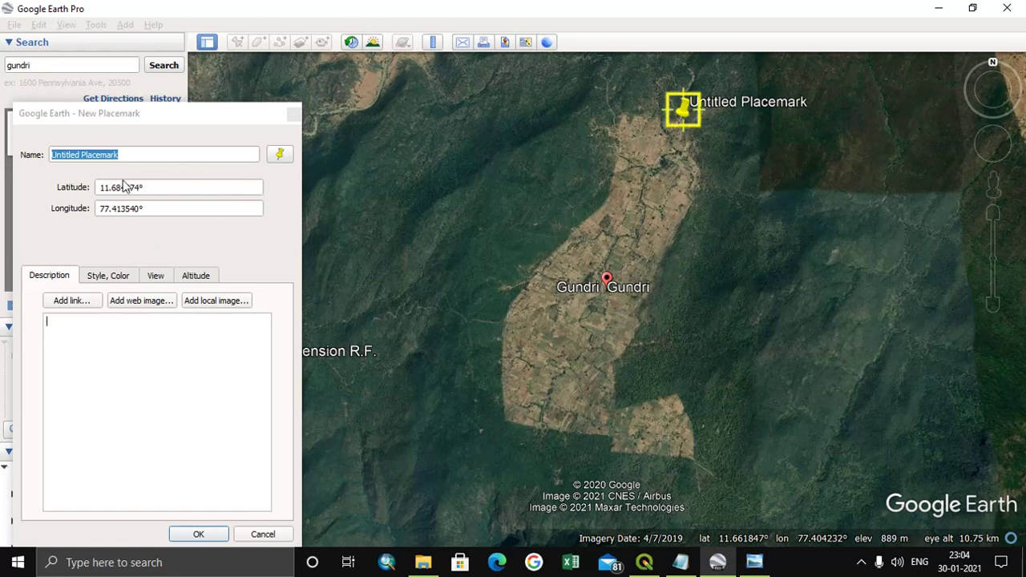
drag(680, 132, 626, 122)
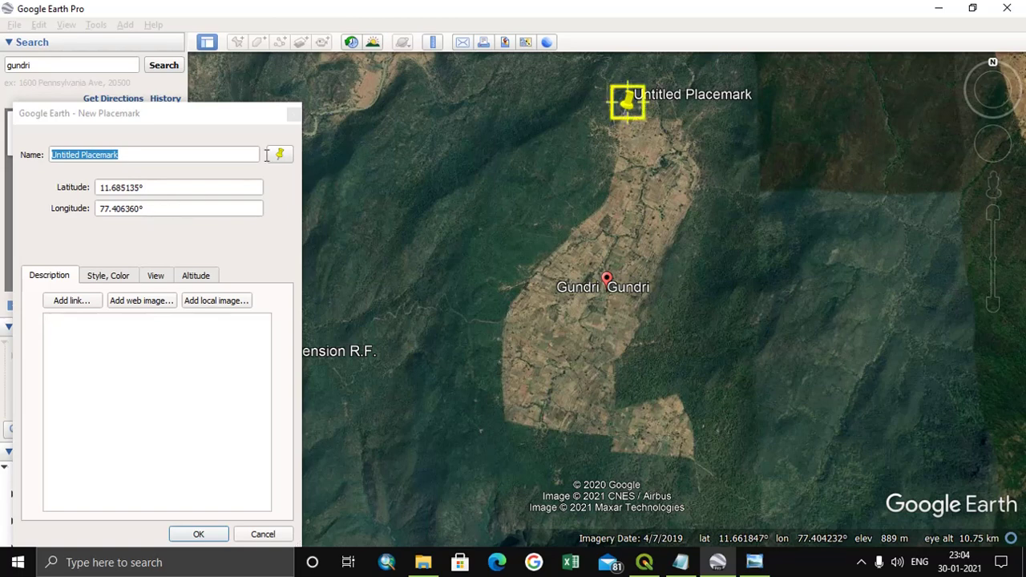
click(295, 118)
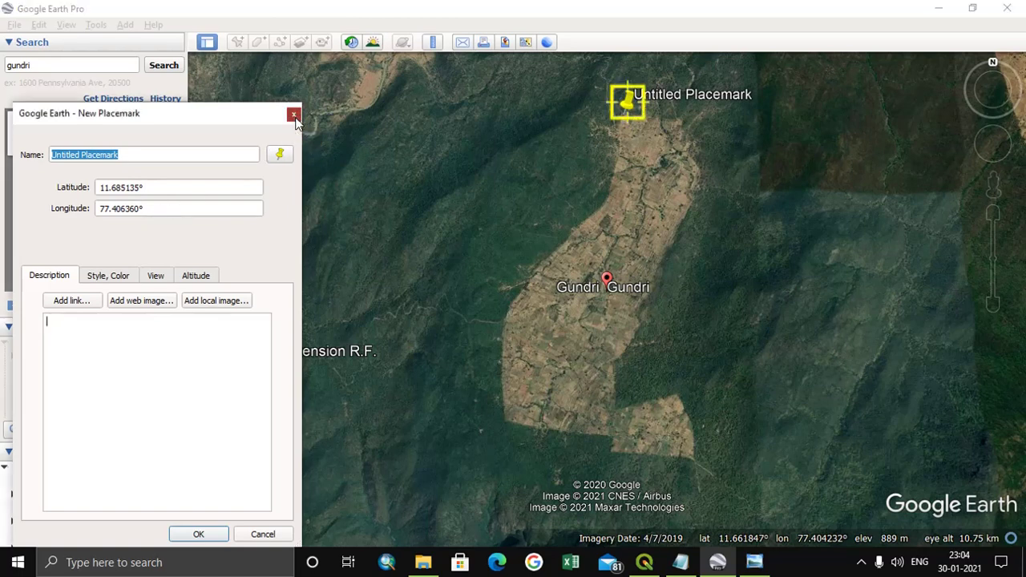
click(1008, 9)
click(1008, 8)
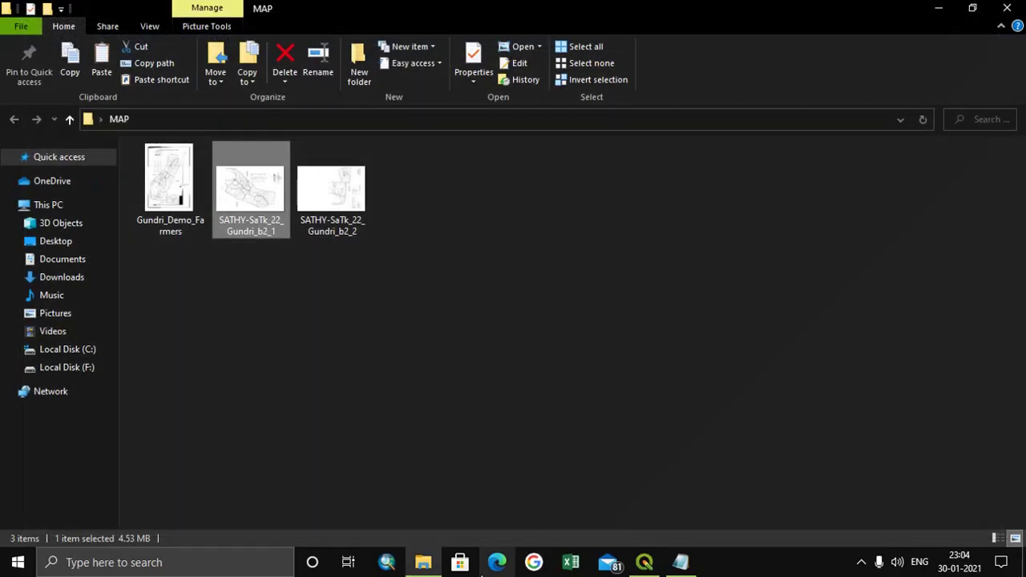
Switch to QGIS and check in the plugin manager that the Georeferencer GDAL plugin is enabled.
click(645, 562)
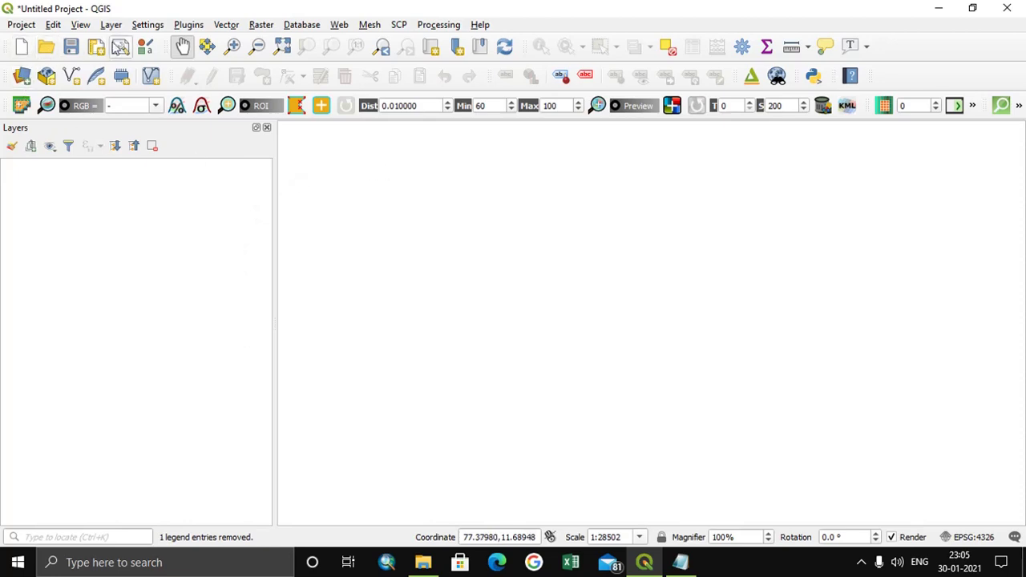
click(196, 28)
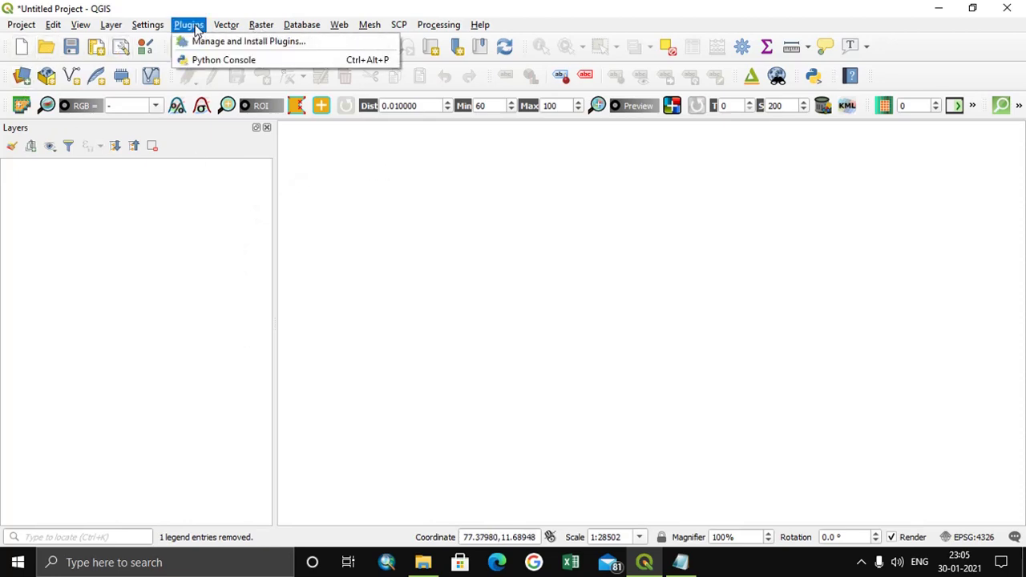
click(226, 43)
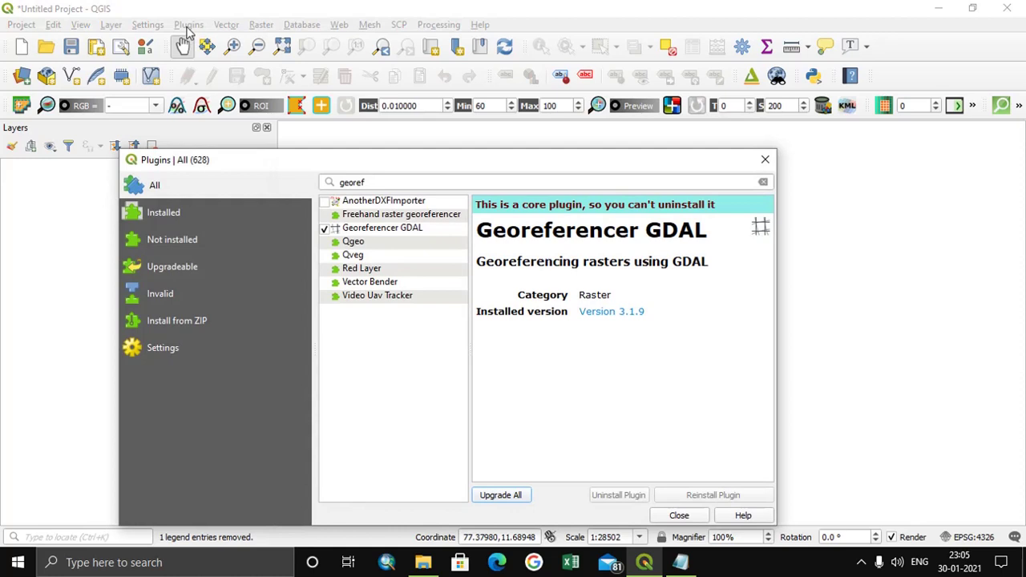
click(377, 231)
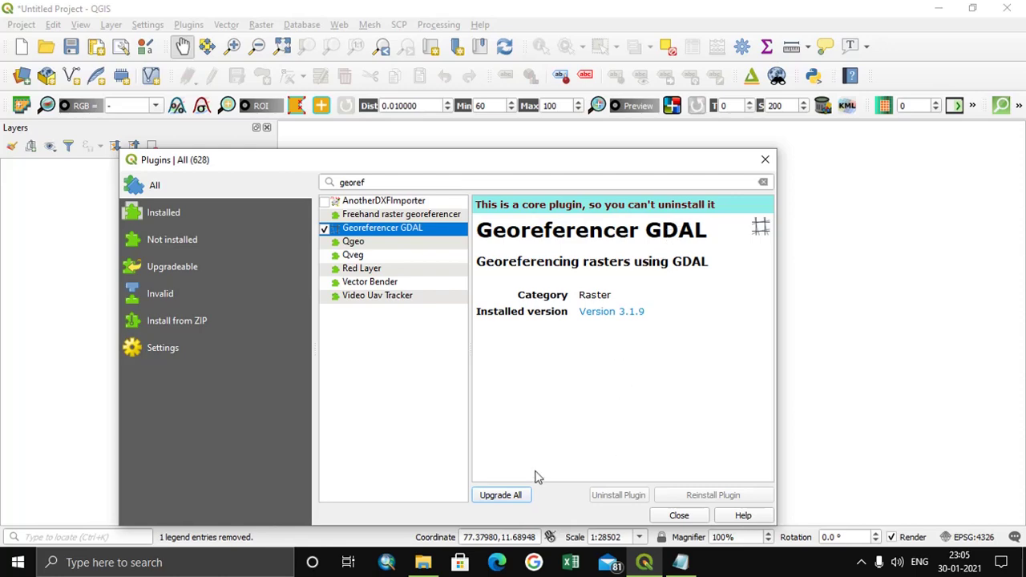
click(679, 516)
Open the Georeferencer and load the scanned raster SATHY-SaTk_22_Gundri_b2_1 from the MAP folder.
click(263, 25)
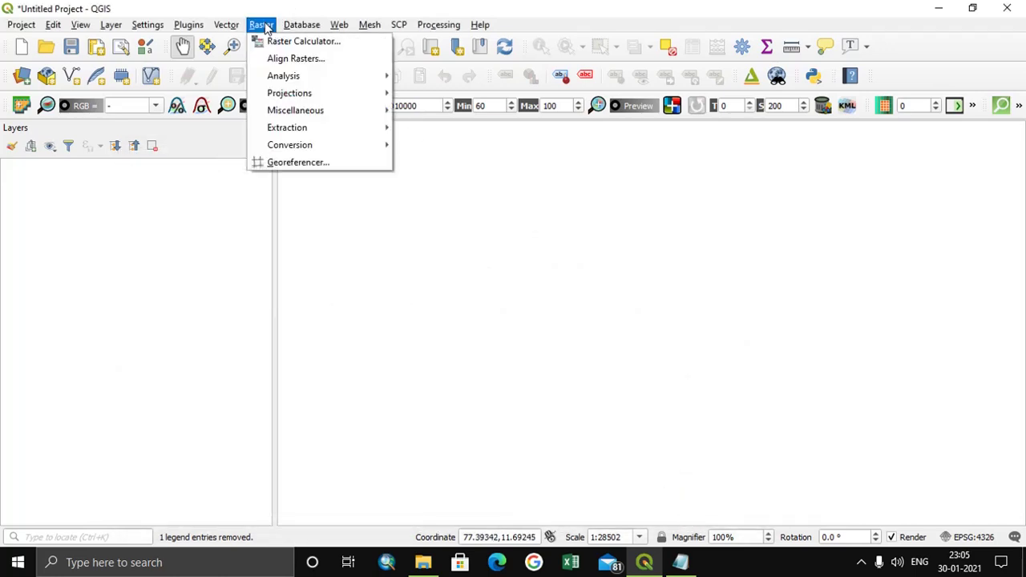
click(284, 163)
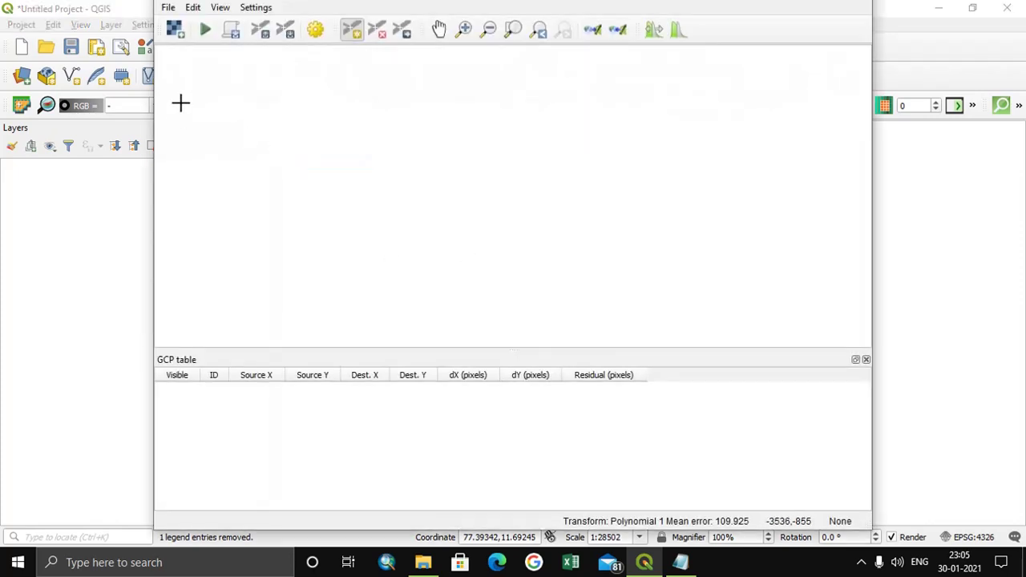
click(175, 30)
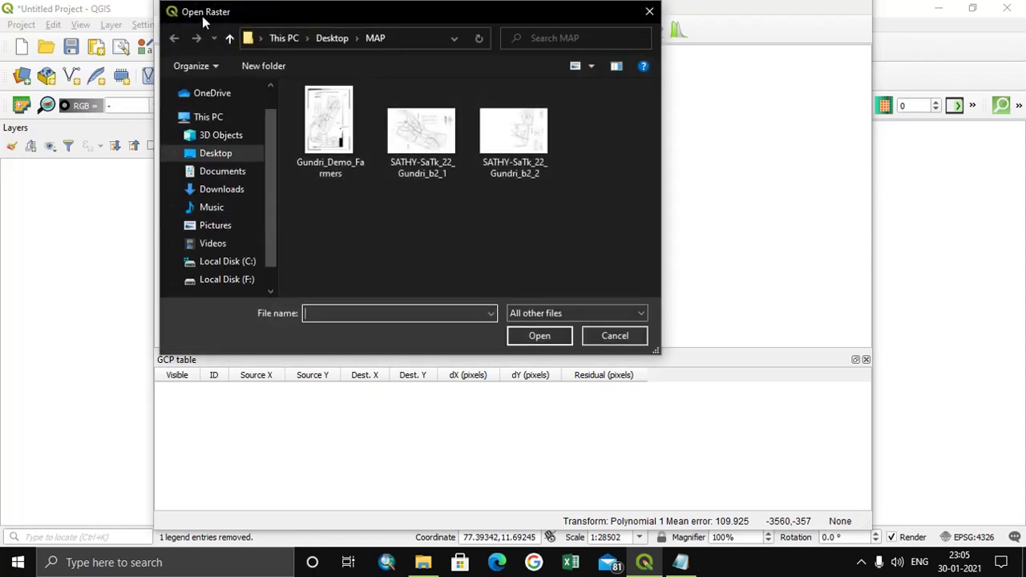
click(430, 164)
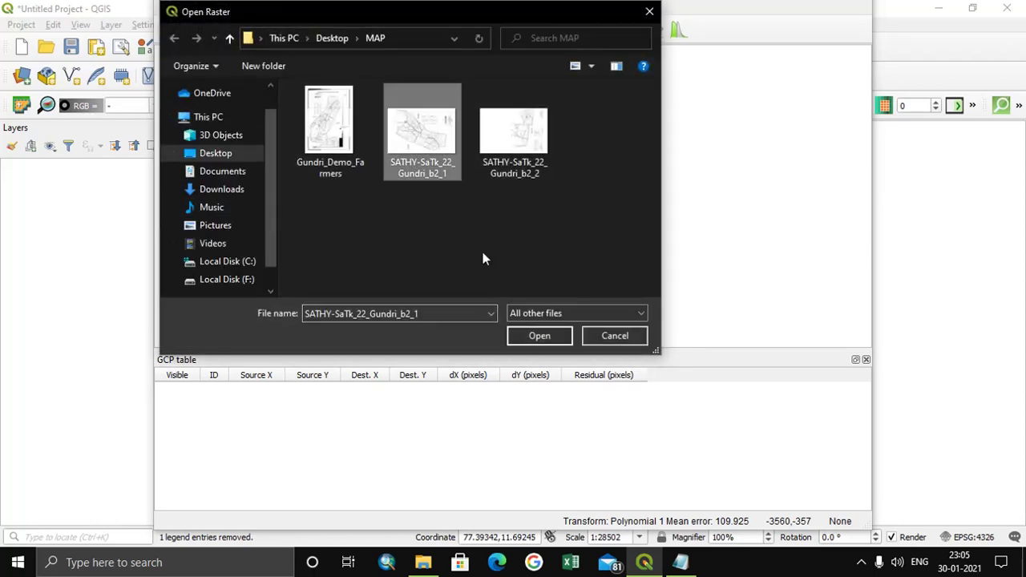
click(535, 340)
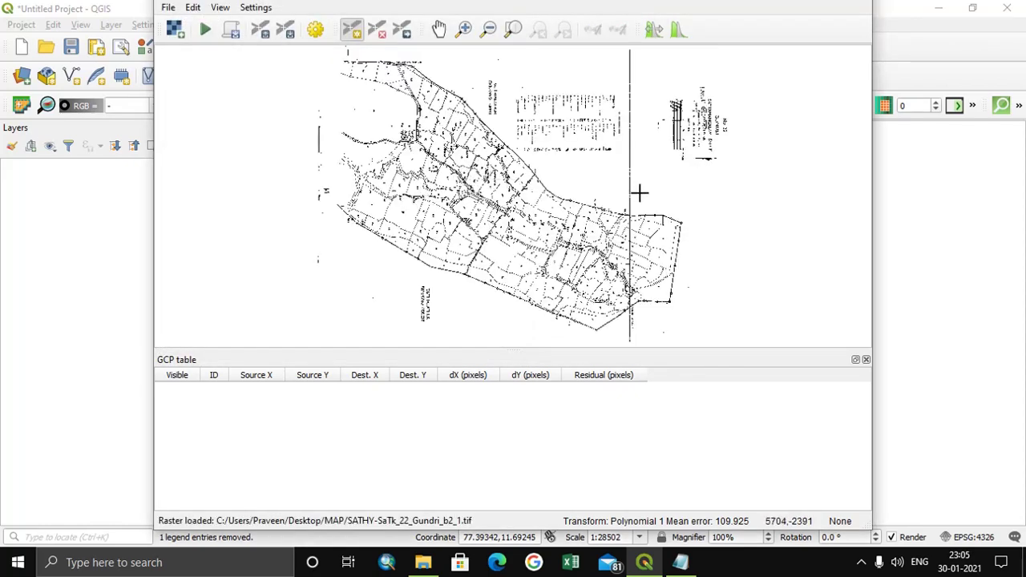
Add a control point at the outer boundary corner of parcel 1 with X 77.40679 and Y 11.68475.
scroll(683, 227, up, 3)
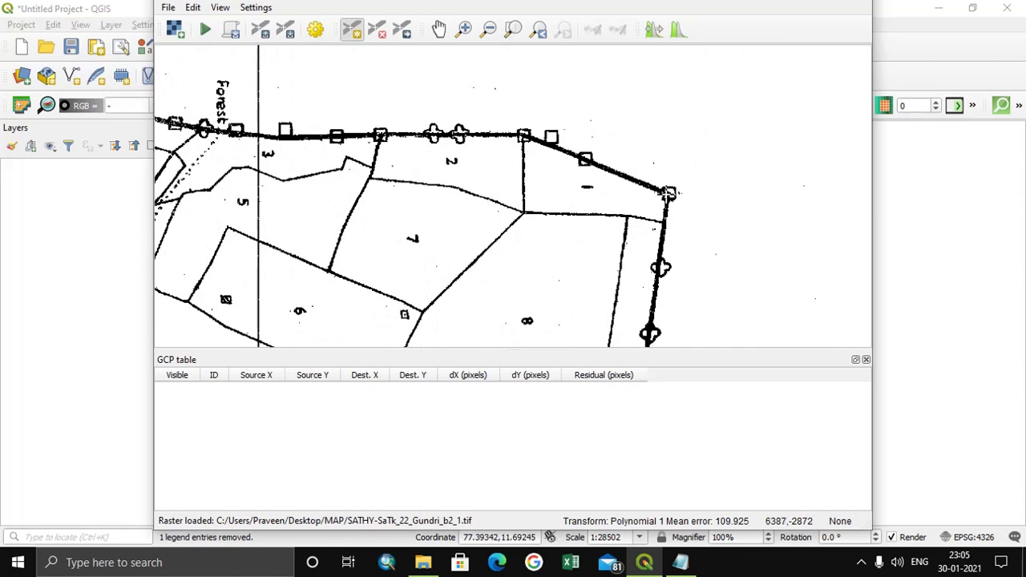
click(668, 192)
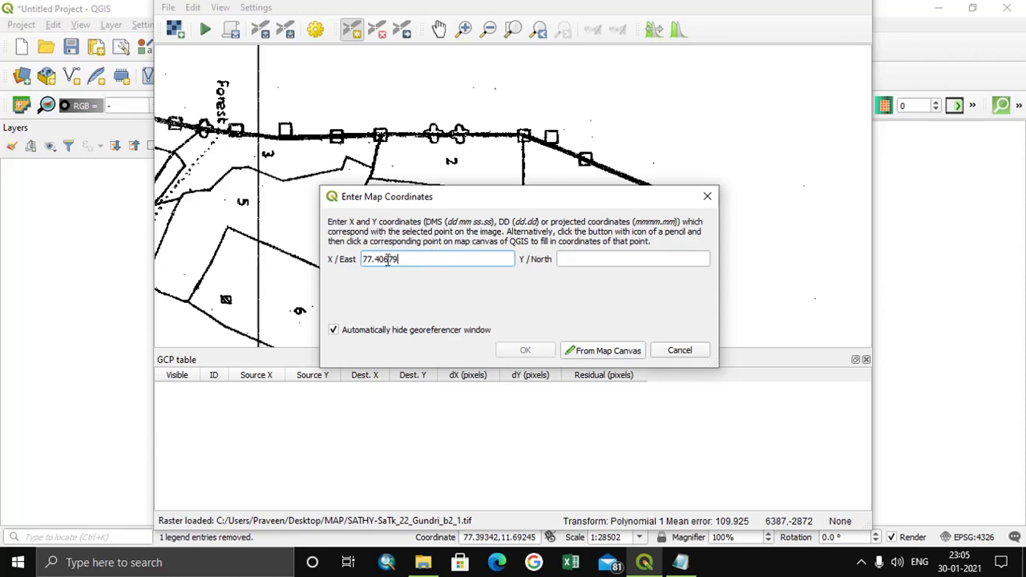
click(599, 263)
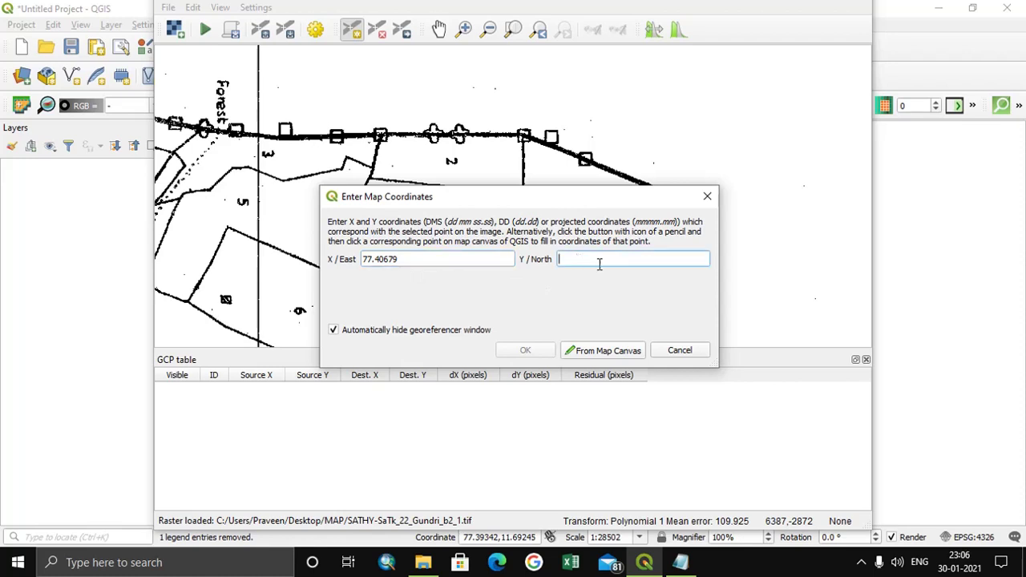
text(11.68475)
click(552, 351)
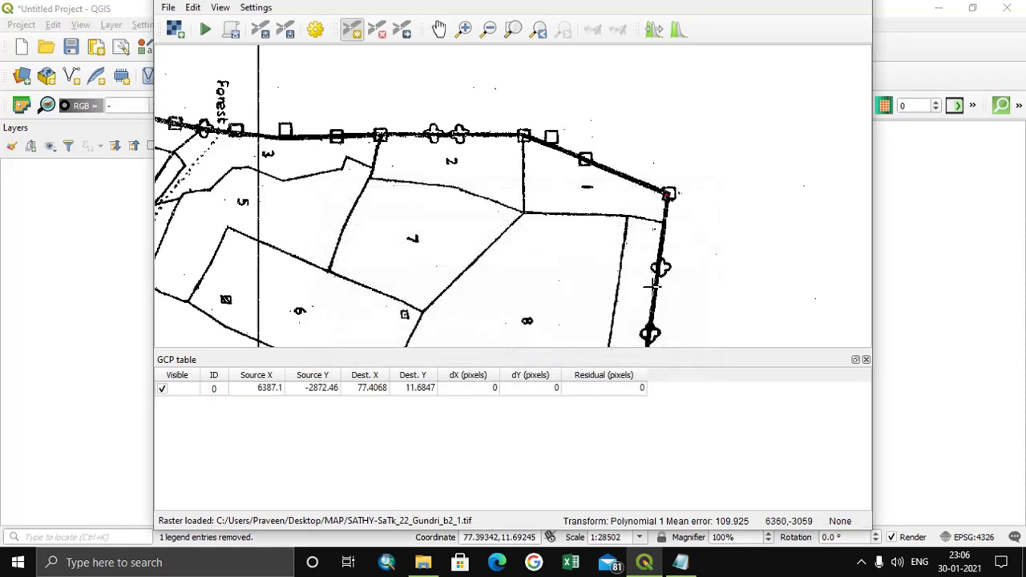
Add a control point at the lower-right boundary corner of the scanned village with X 77.4143 and Y 11.684.
scroll(542, 149, down, 3)
scroll(554, 320, up, 1)
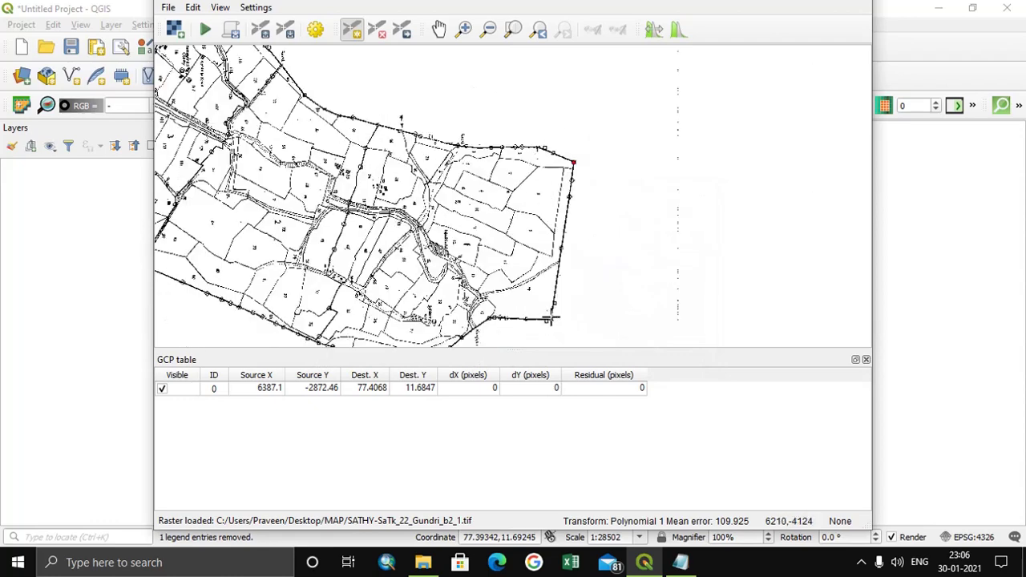
scroll(548, 323, up, 1)
scroll(545, 319, up, 2)
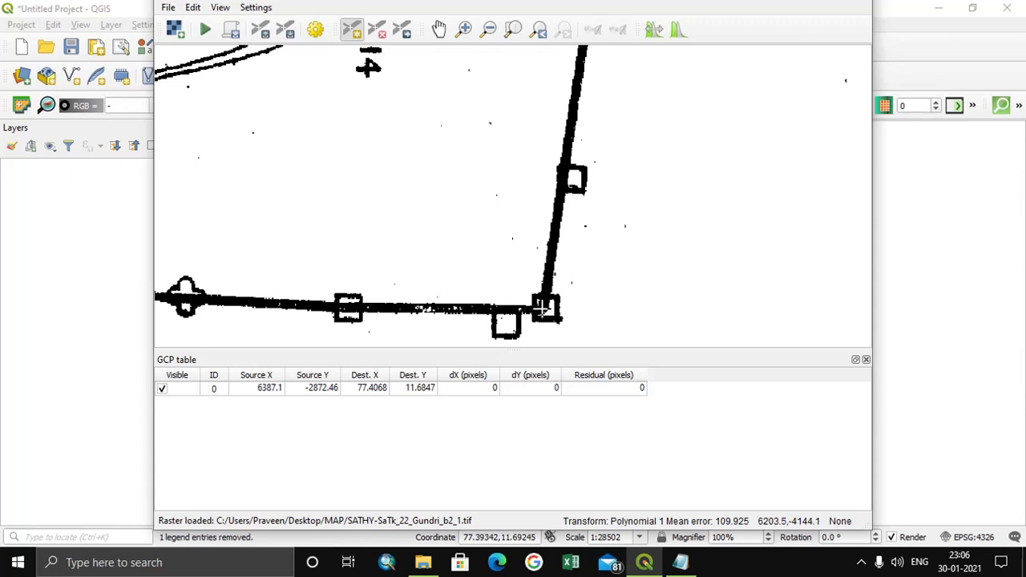
click(544, 309)
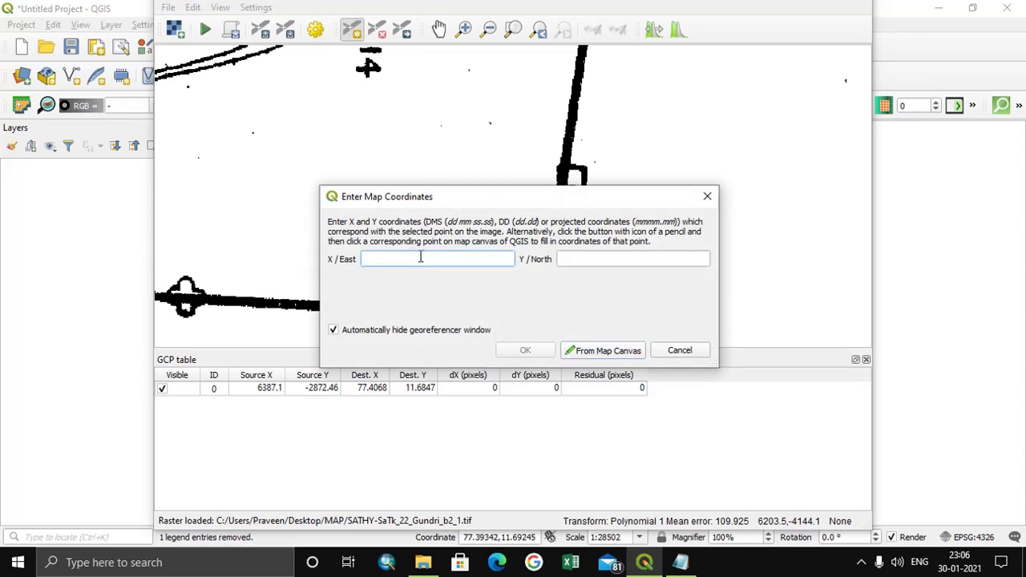
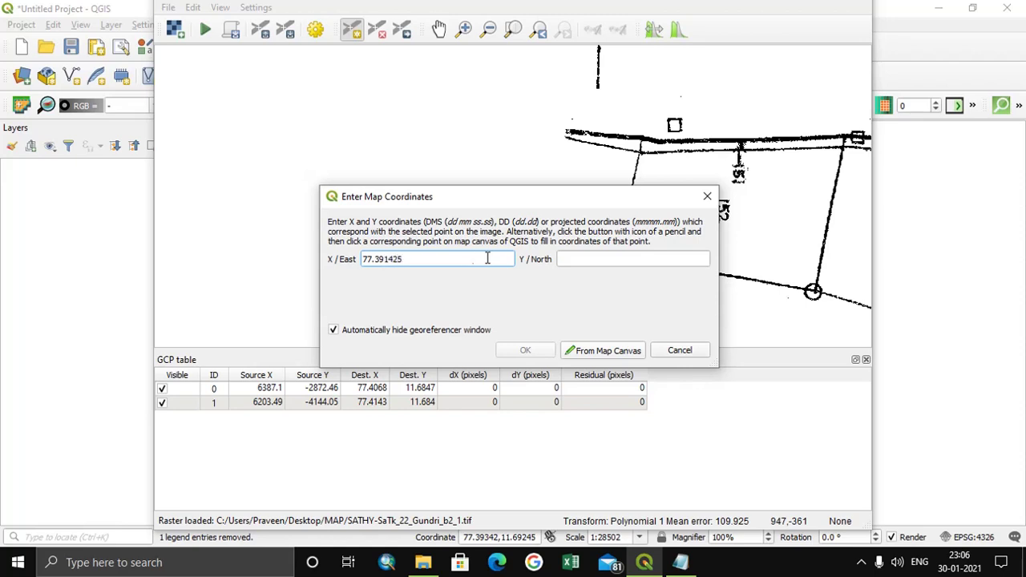
Give the control point at the village outline's upper-left end X 77.391425 and Y 11.655236.
click(621, 261)
text(11.655236)
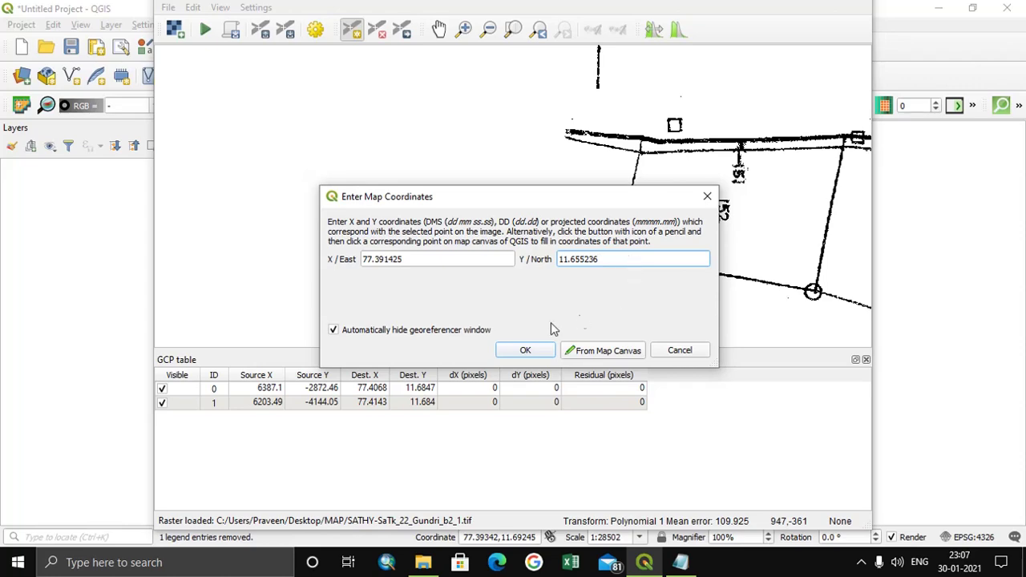
click(525, 350)
Add a control point at the boundary line's tip near parcels 197 and 199 with X 77.406441 and Y 11.655362.
scroll(476, 233, down, 5)
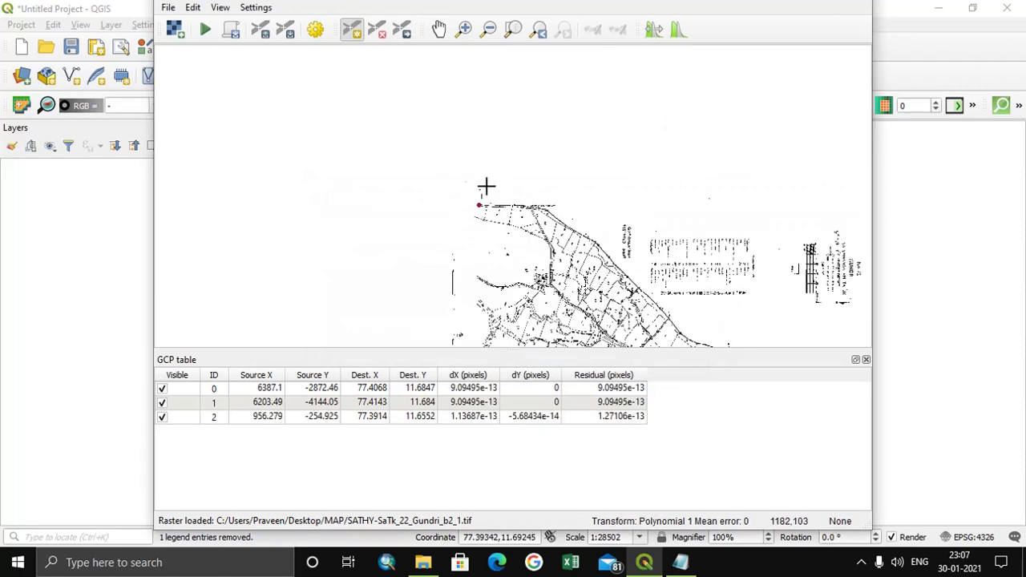
scroll(607, 149, down, 2)
scroll(538, 257, up, 5)
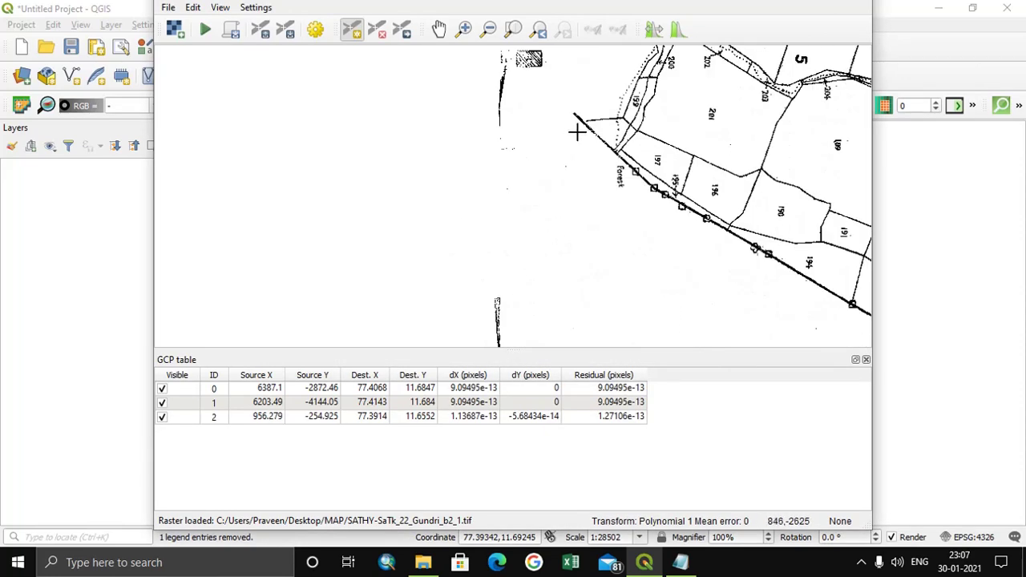
scroll(438, 316, down, 3)
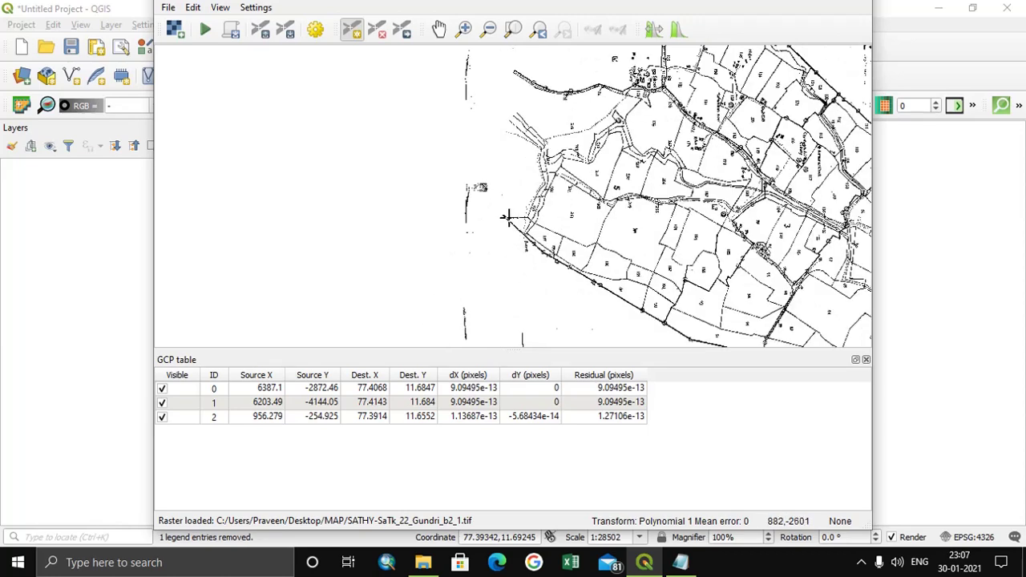
scroll(508, 216, up, 4)
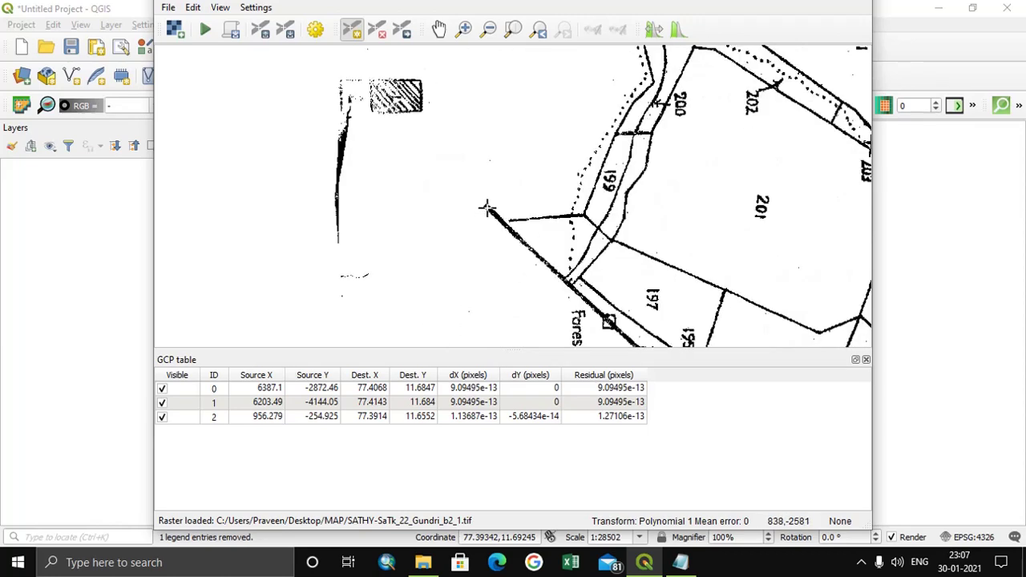
click(487, 208)
click(436, 261)
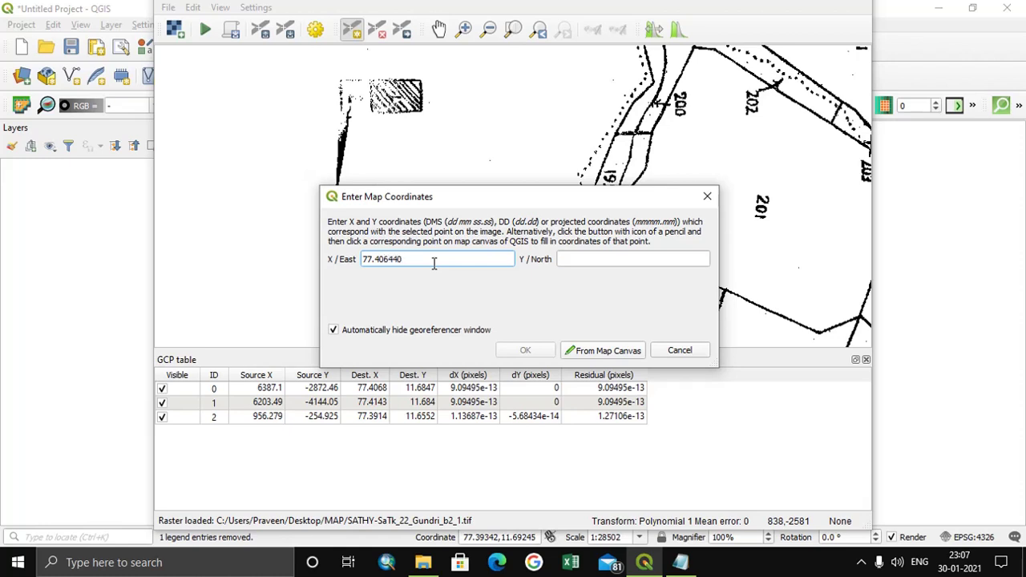
click(570, 259)
text(11.655362)
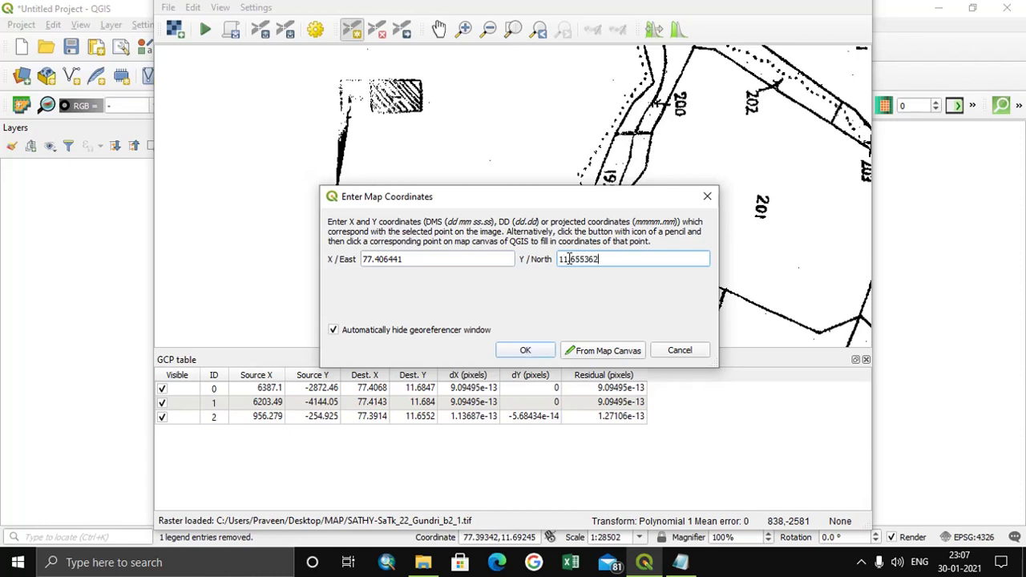
click(532, 353)
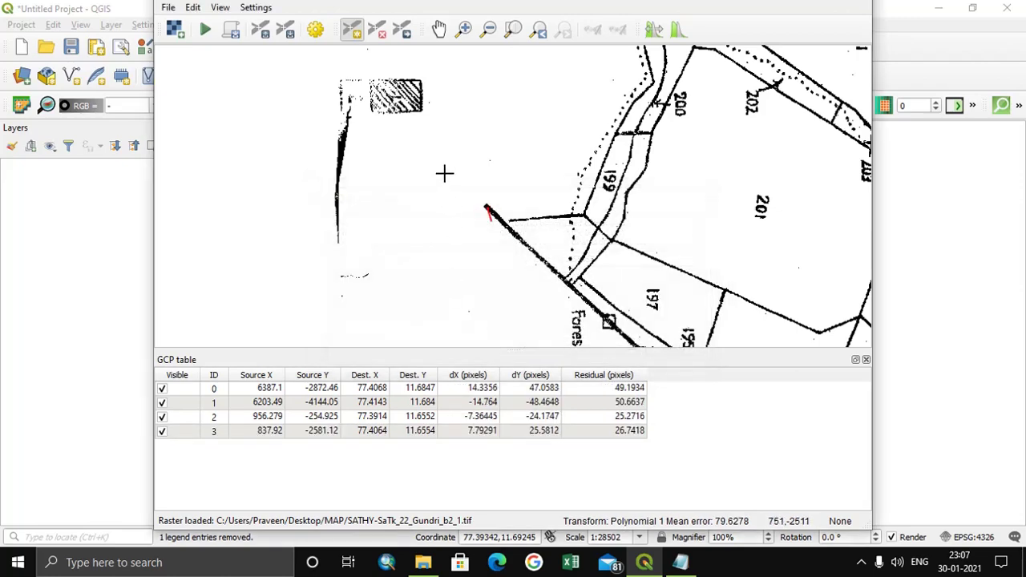
Add a control point at the lowest boundary corner, beside parcel 22, with X 77.416785 and Y 11.677606.
scroll(446, 173, down, 1)
scroll(446, 174, down, 2)
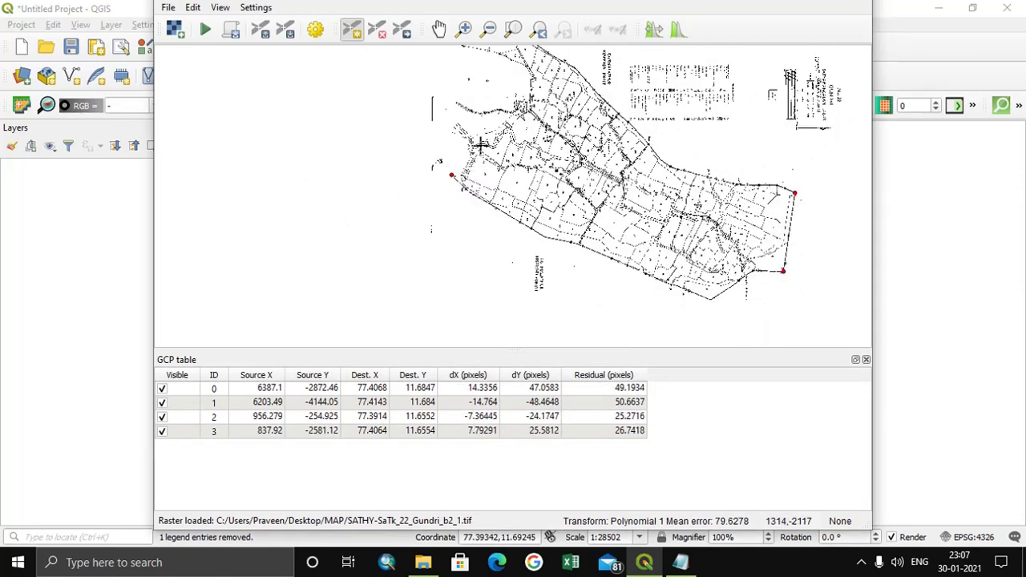
scroll(721, 293, up, 1)
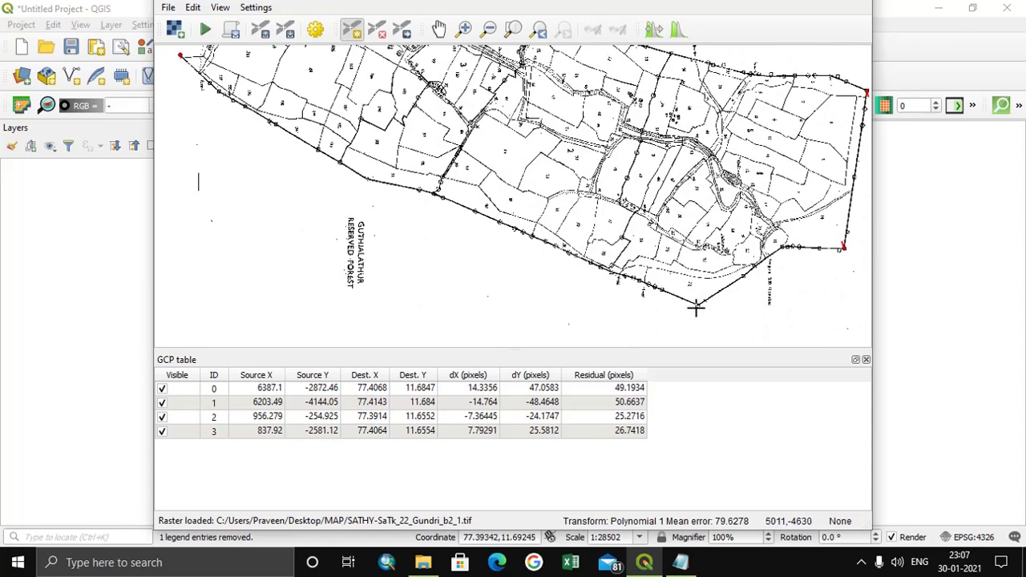
scroll(696, 305, up, 2)
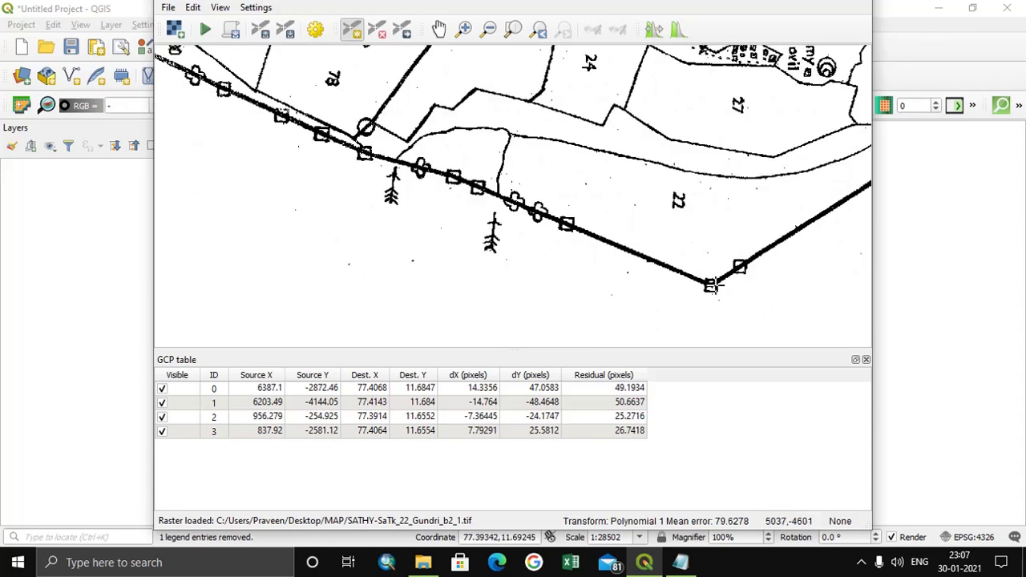
click(711, 286)
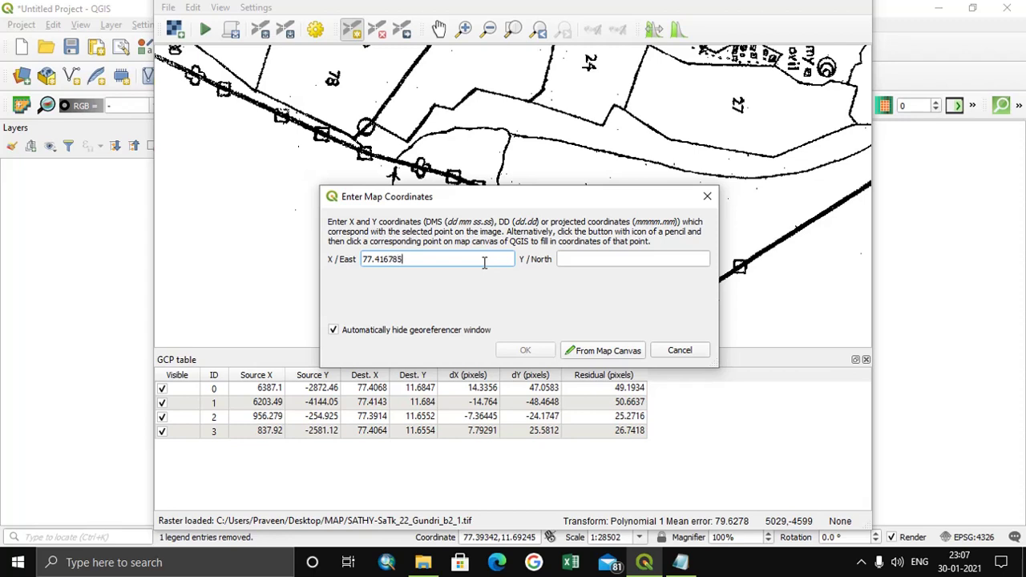
click(565, 257)
text(11.677606)
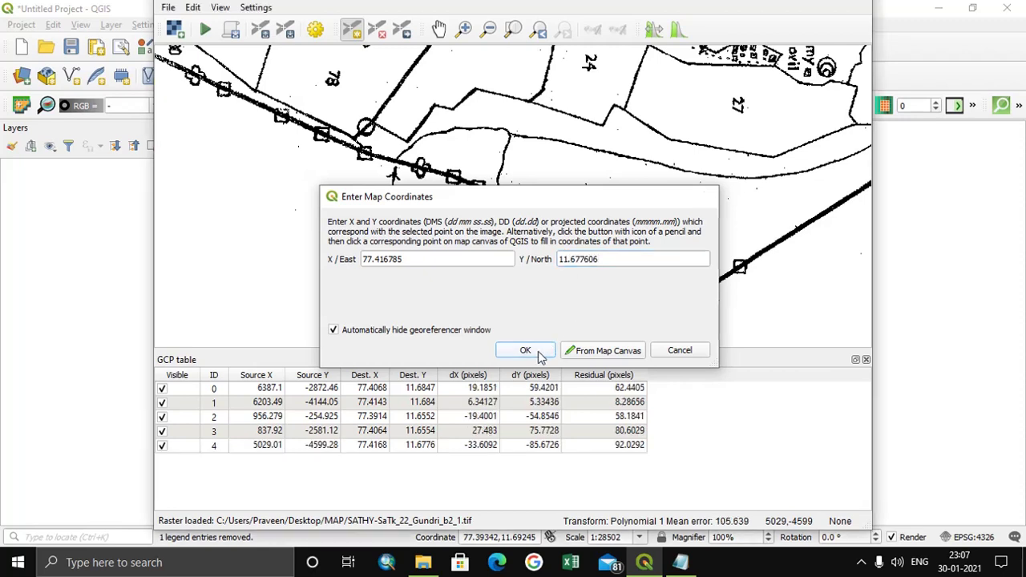
click(536, 353)
Configure the transformation as Polynomial 1 with nearest neighbour resampling, EPSG:4326 - WGS 84, output SATHY-SaTk_22_Gundri_b2_1_modified.tif, and loading in QGIS when done.
scroll(549, 294, down, 2)
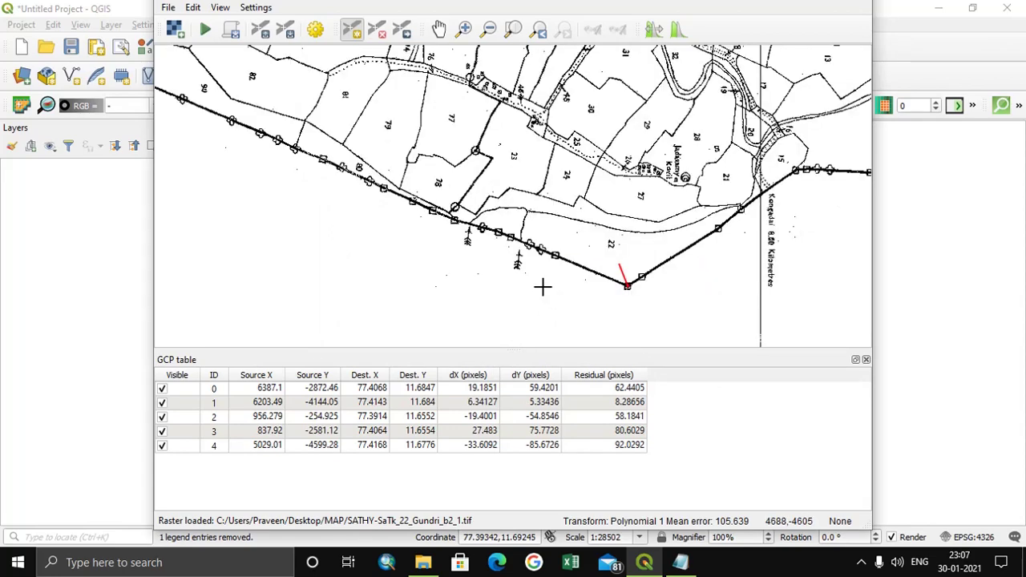
scroll(485, 206, down, 1)
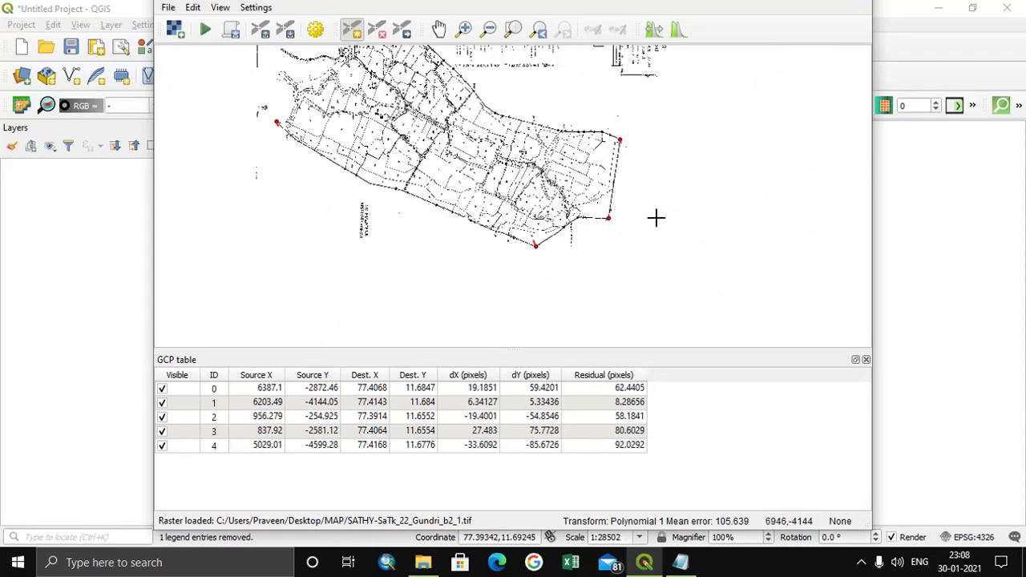
scroll(716, 252, down, 1)
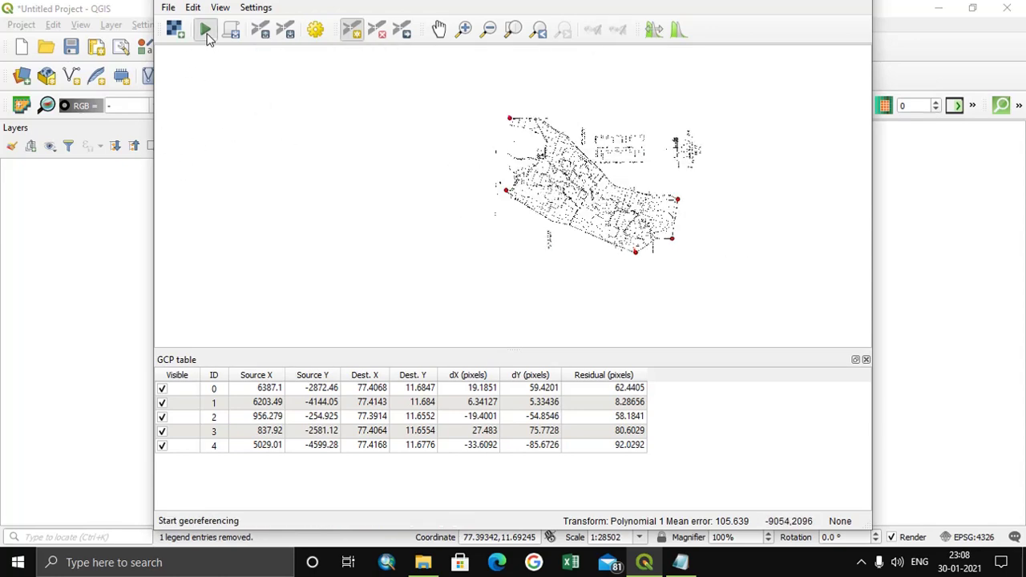
click(205, 32)
click(547, 281)
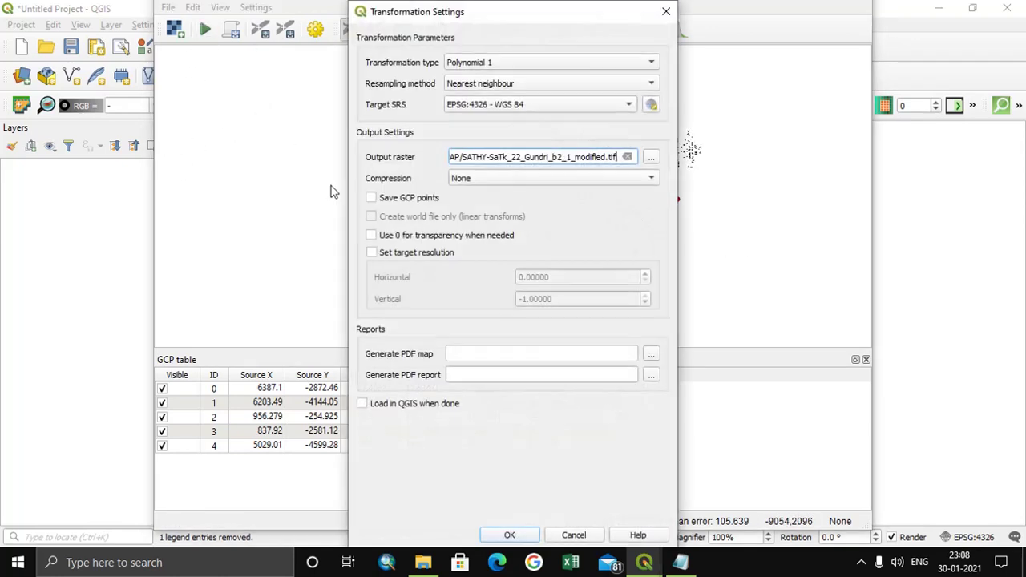
click(527, 67)
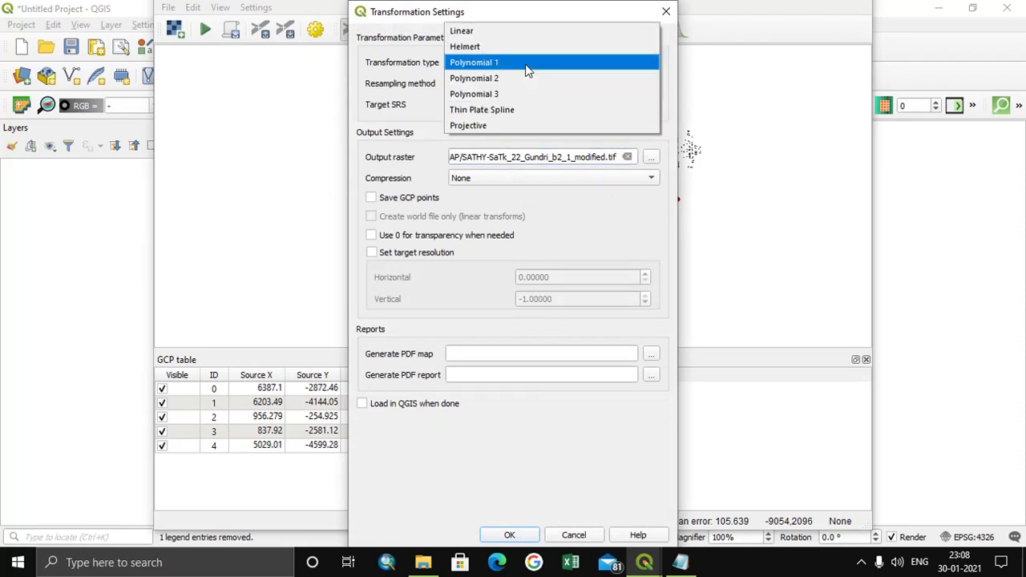
click(527, 64)
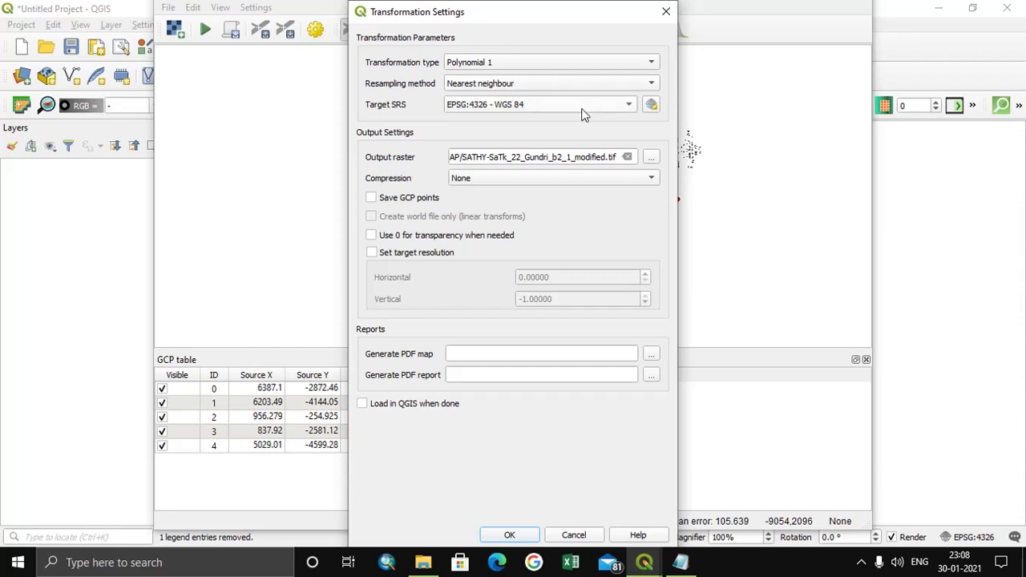
mouse_move(553, 112)
click(510, 535)
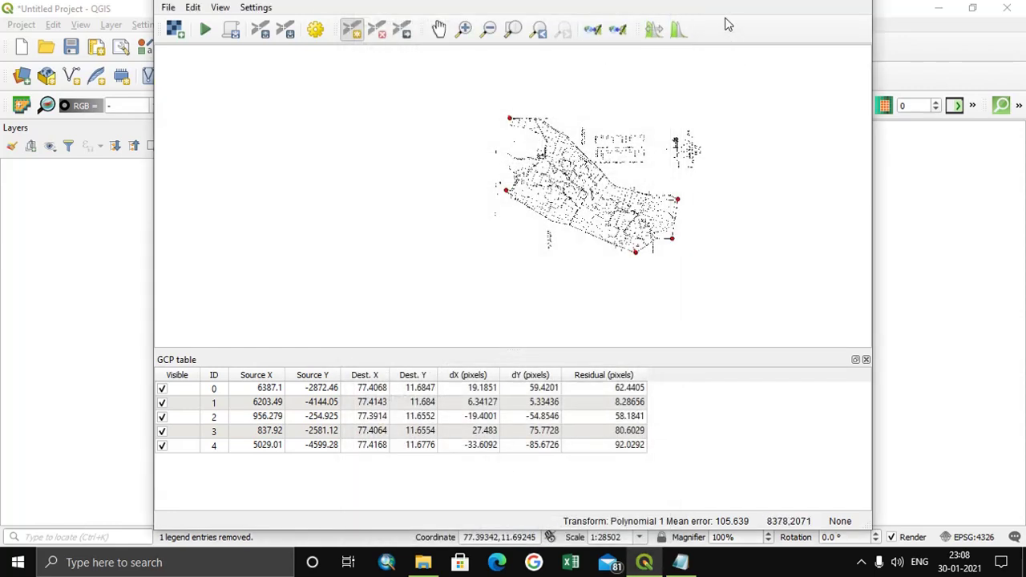
Run the georeferencing, dismiss its message, and minimise the Georeferencer to return to the main map canvas.
click(205, 29)
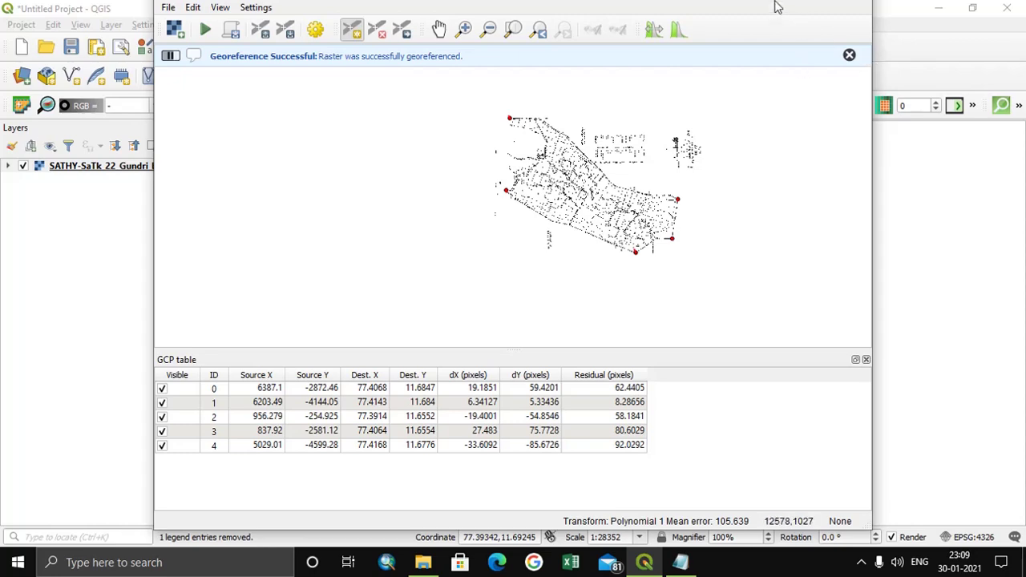
click(850, 55)
click(700, 12)
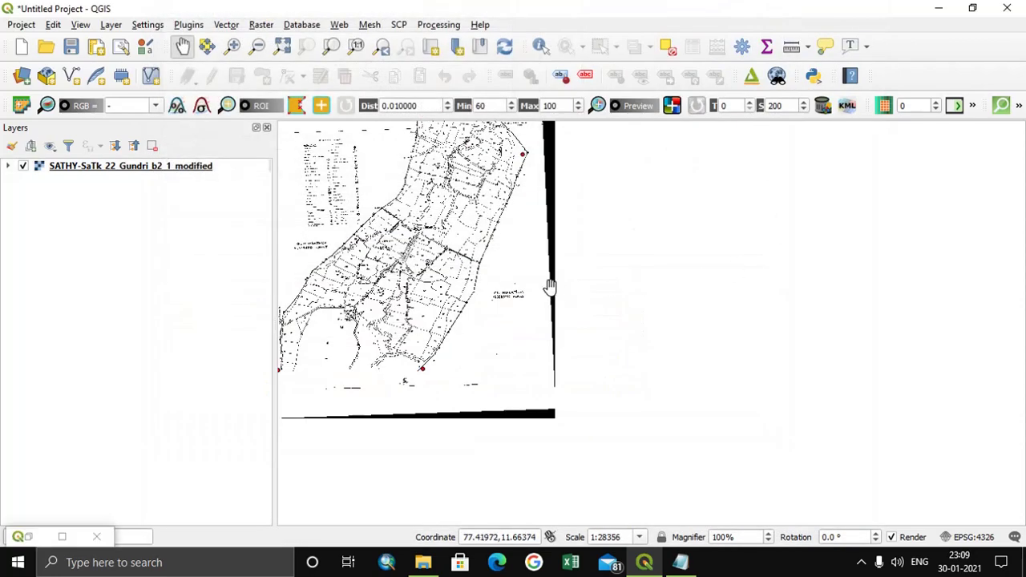
Examine the georeferenced Gundri map's full extent and compare its control points with the village boundary corners, including the one near parcel 152.
drag(748, 337, 917, 413)
drag(683, 318, 714, 349)
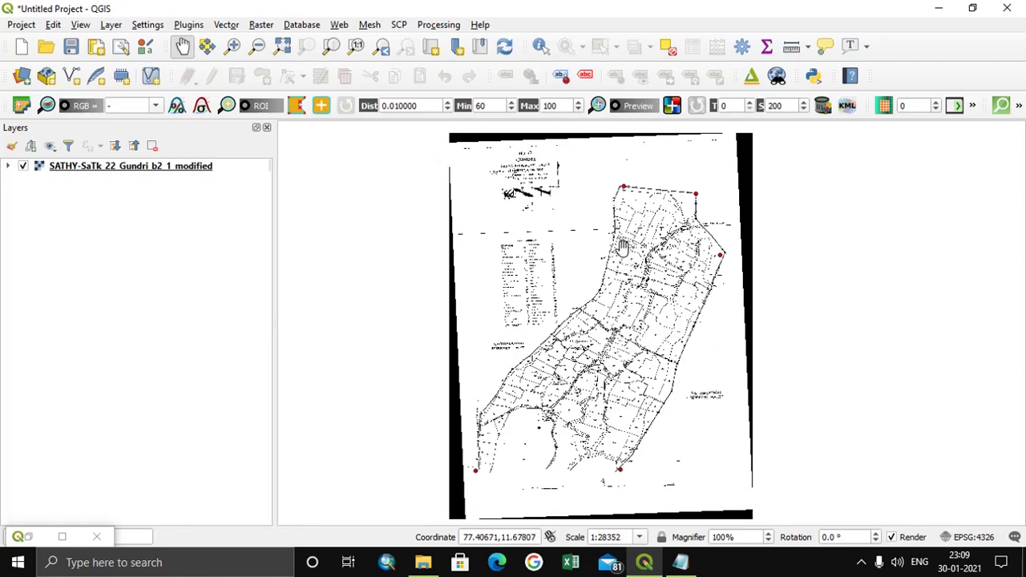
scroll(627, 228, up, 1)
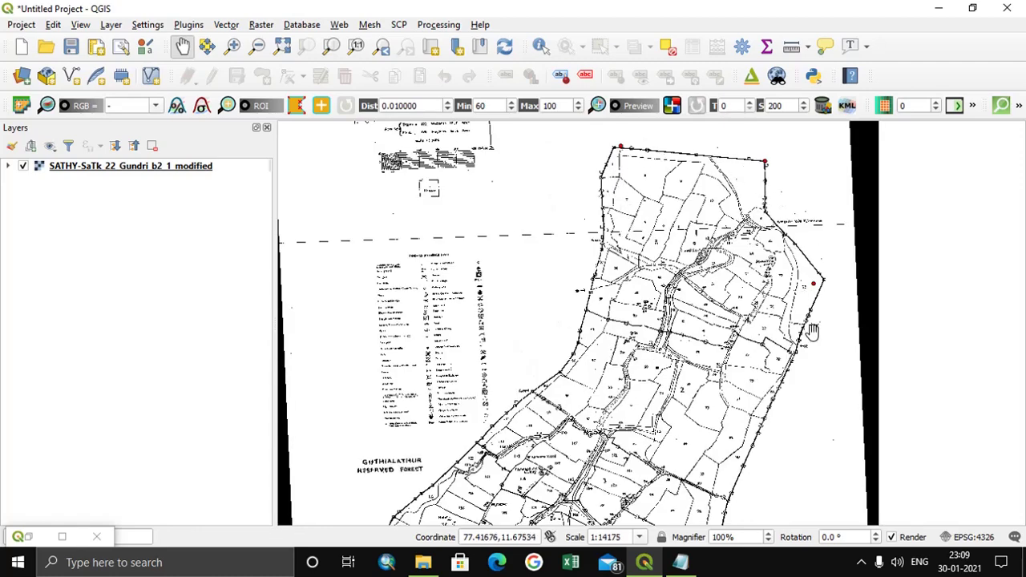
scroll(731, 380, down, 1)
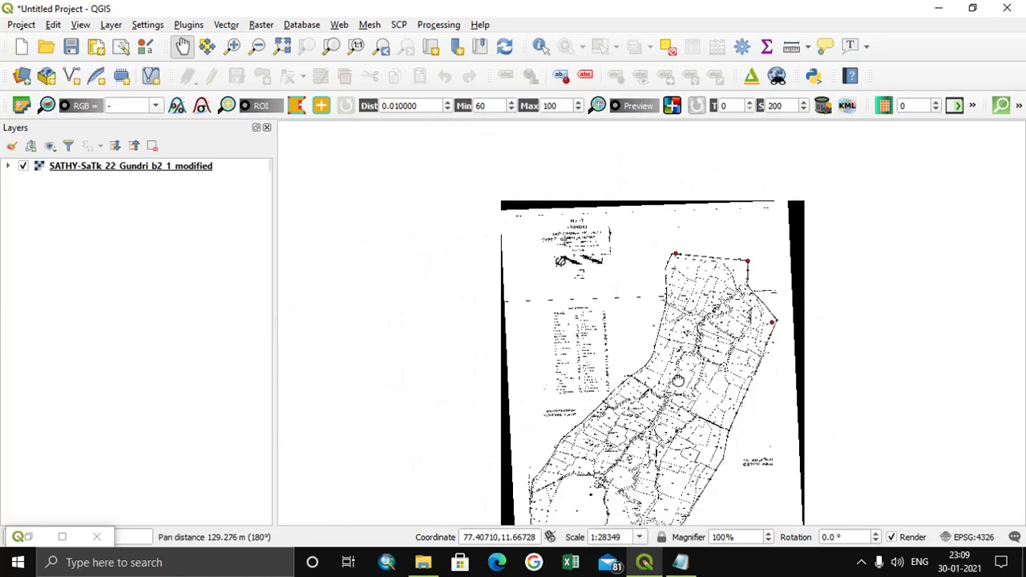
drag(678, 433, 652, 330)
scroll(520, 433, up, 2)
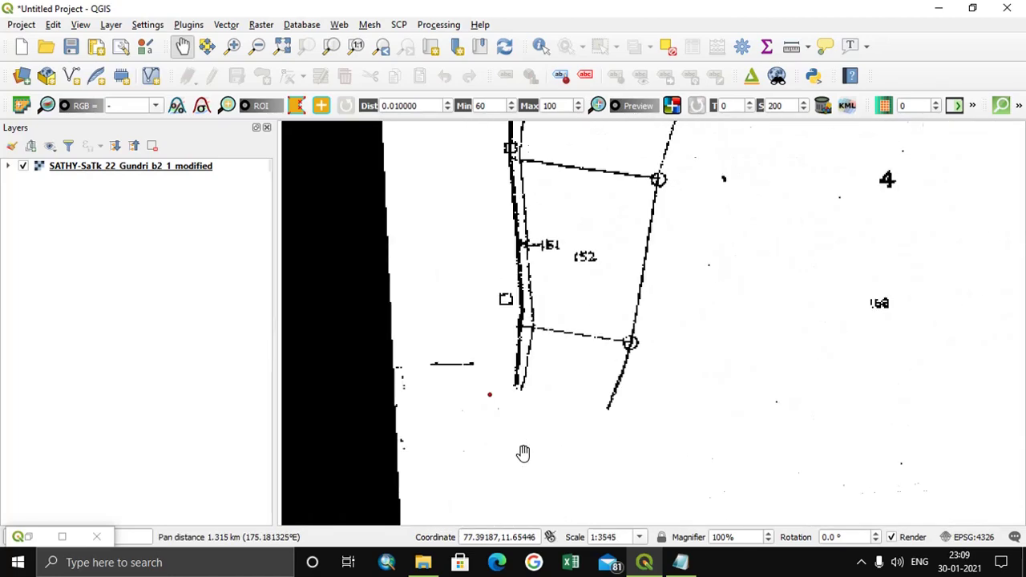
scroll(523, 454, up, 1)
scroll(538, 442, down, 2)
drag(538, 442, 355, 468)
scroll(698, 345, down, 1)
drag(743, 271, 715, 318)
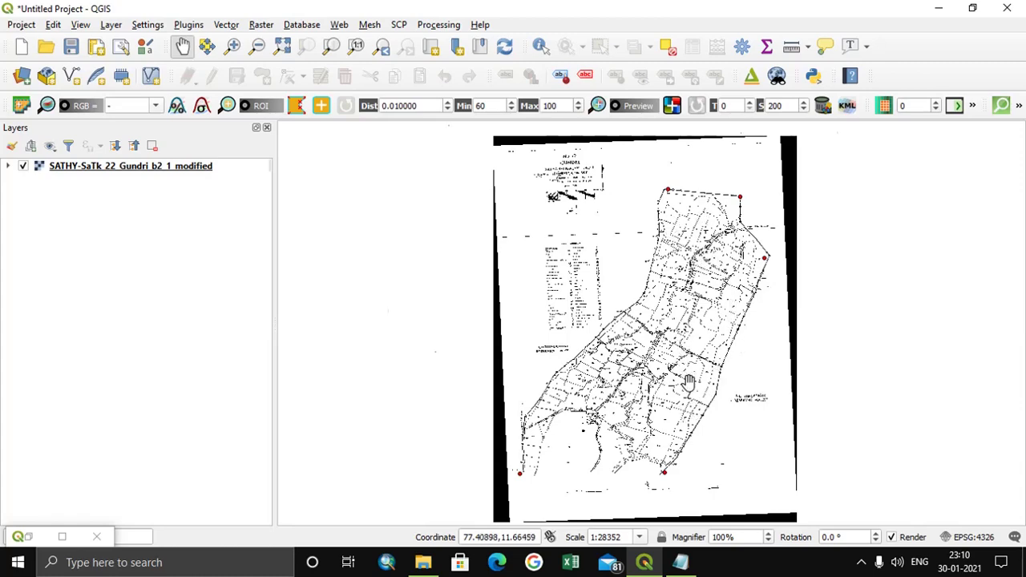
Inspect the parcel boundaries, survey numbers and roads across the georeferenced map, from the central Gundri settlement to the southern and northern parcels.
scroll(689, 382, up, 2)
drag(693, 282, 728, 296)
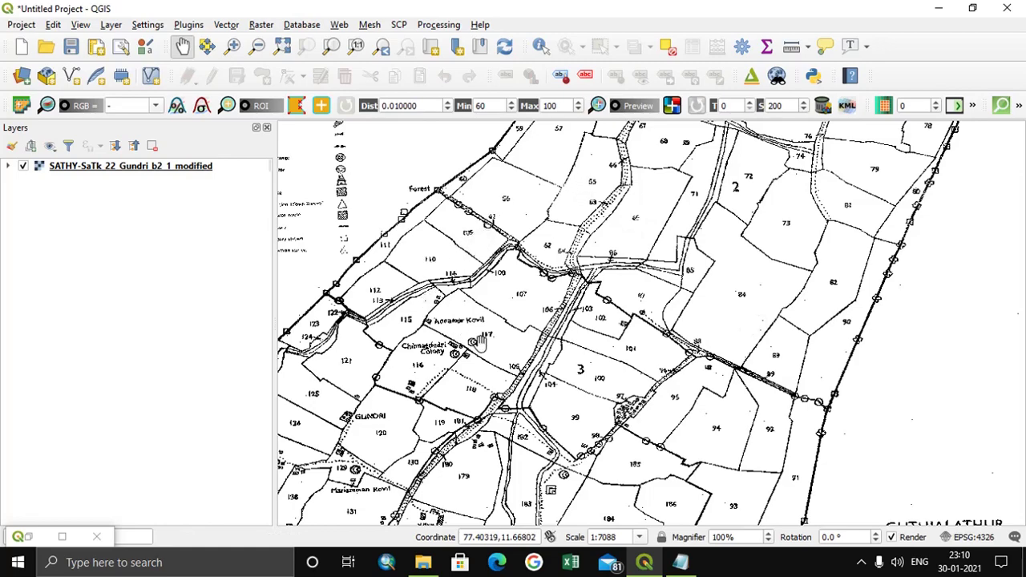
drag(582, 426, 700, 304)
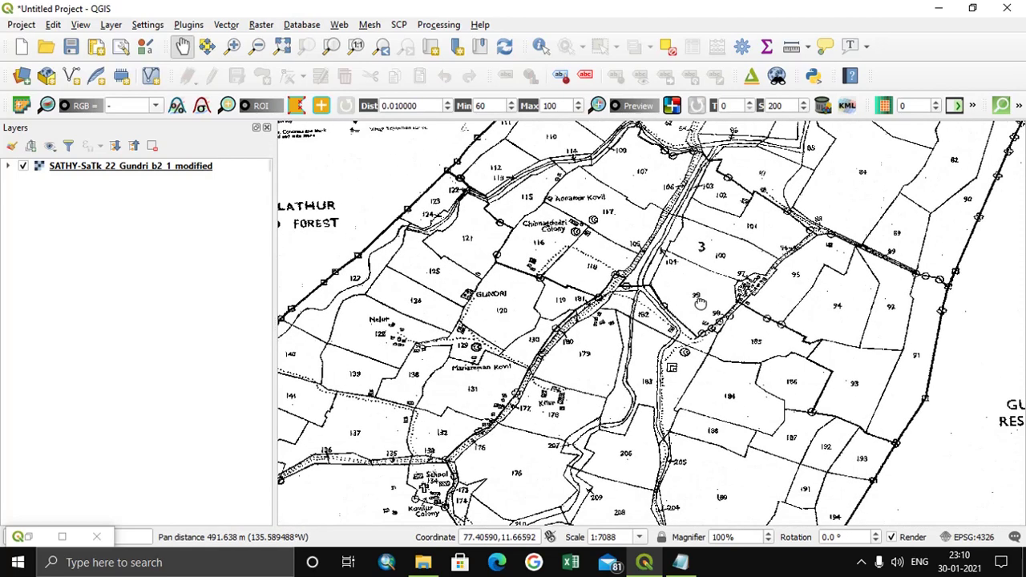
drag(512, 433, 588, 366)
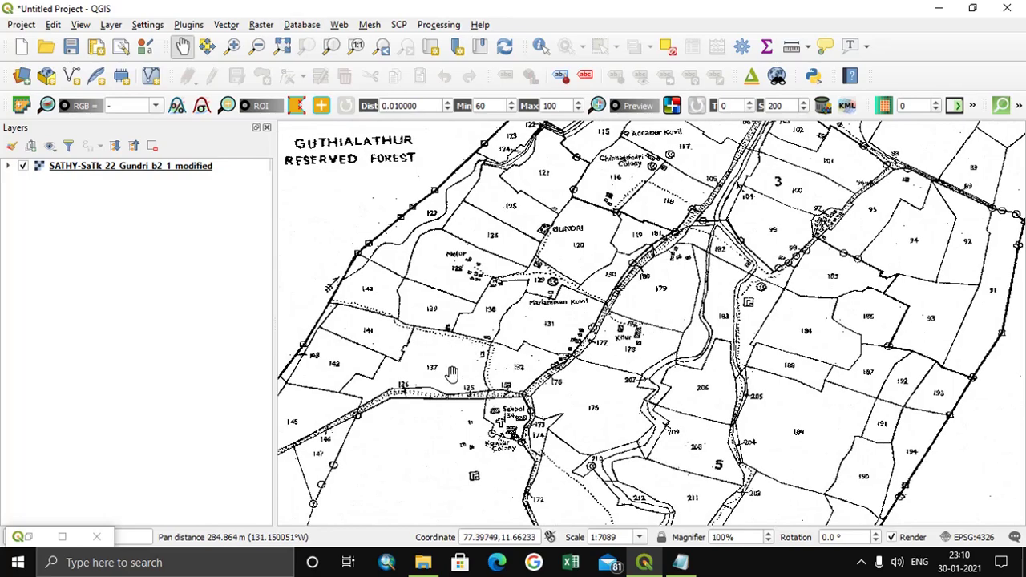
drag(462, 401, 357, 292)
drag(631, 371, 589, 391)
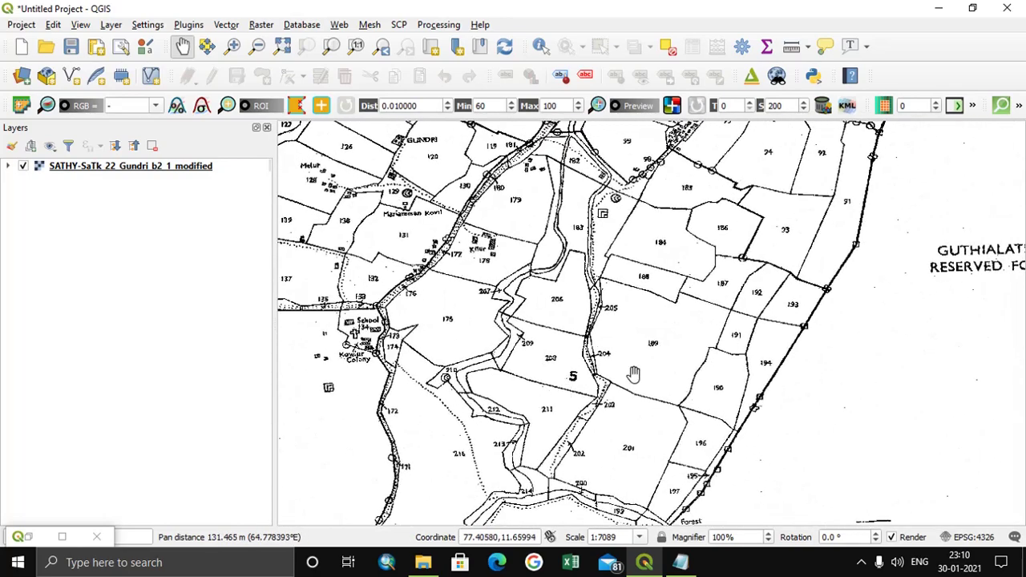
drag(771, 304, 775, 317)
drag(499, 267, 511, 374)
drag(653, 180, 681, 352)
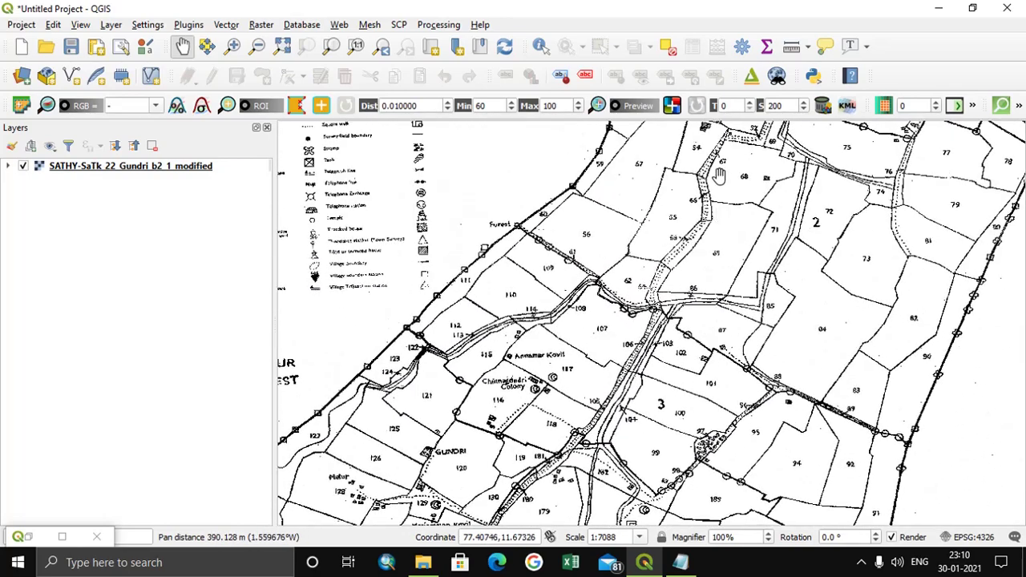
drag(719, 176, 727, 268)
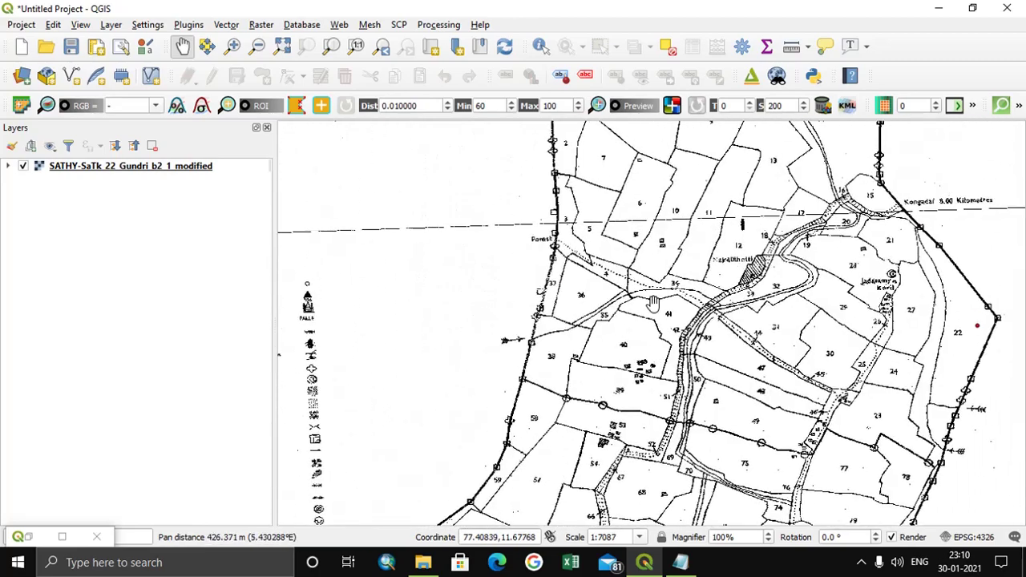